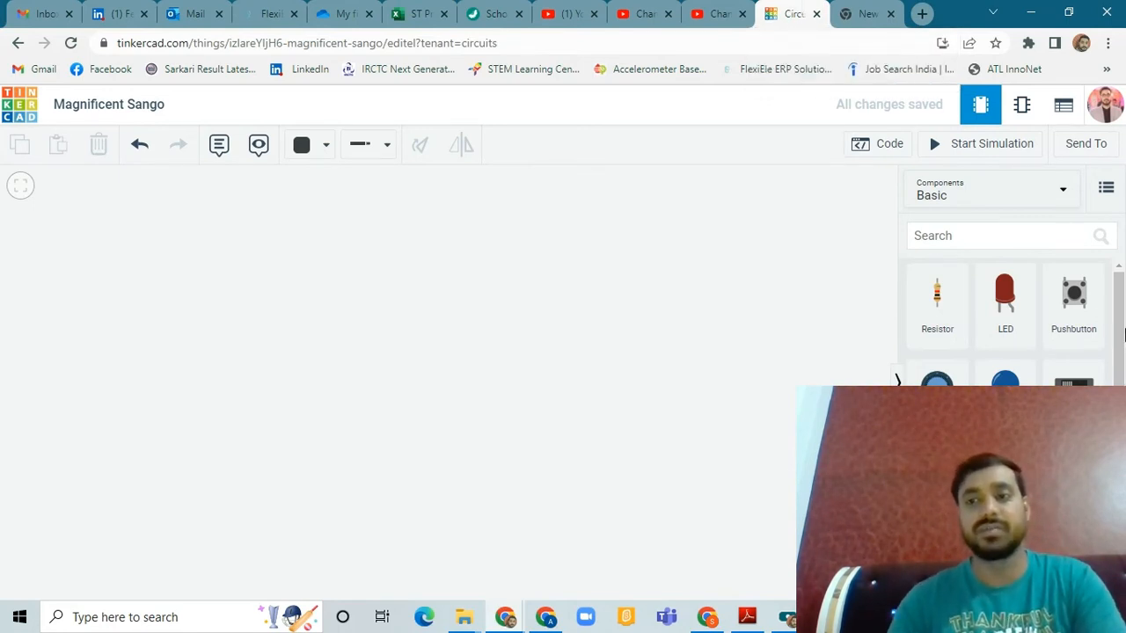
Place a small breadboard in the middle of the empty workspace.
scroll(1123, 334, "down", 1)
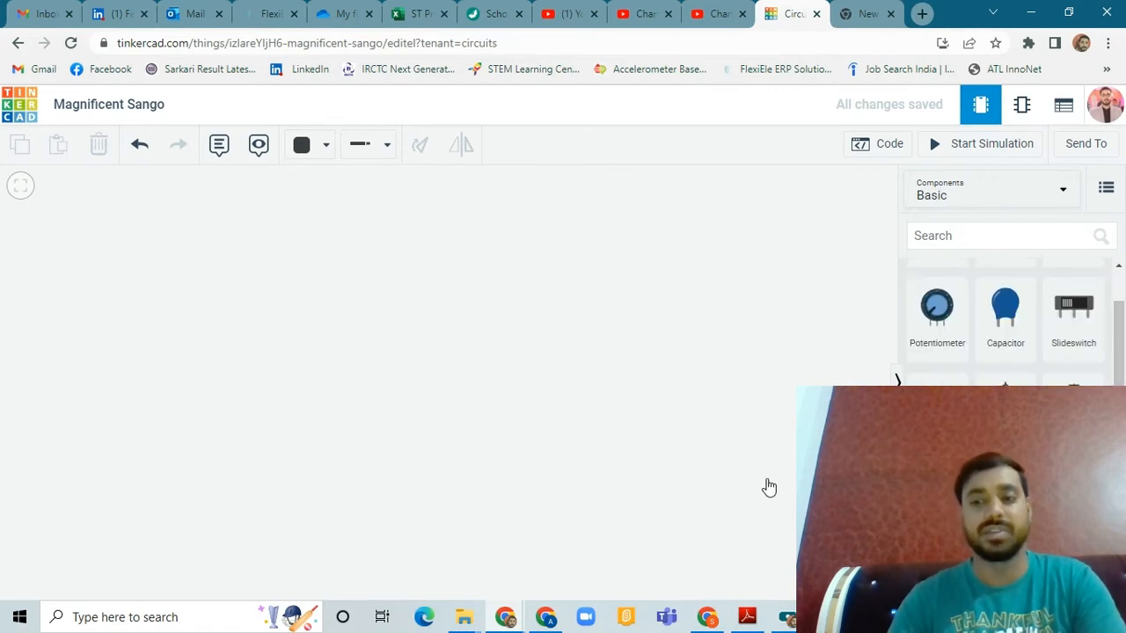
left_click(451, 403)
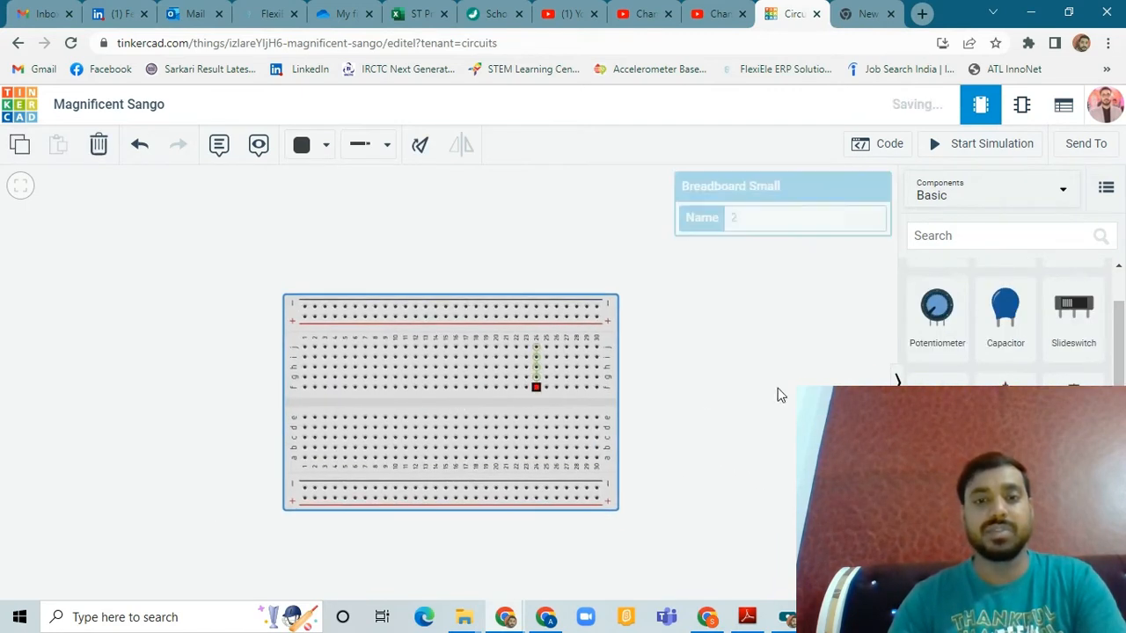
left_click(819, 381)
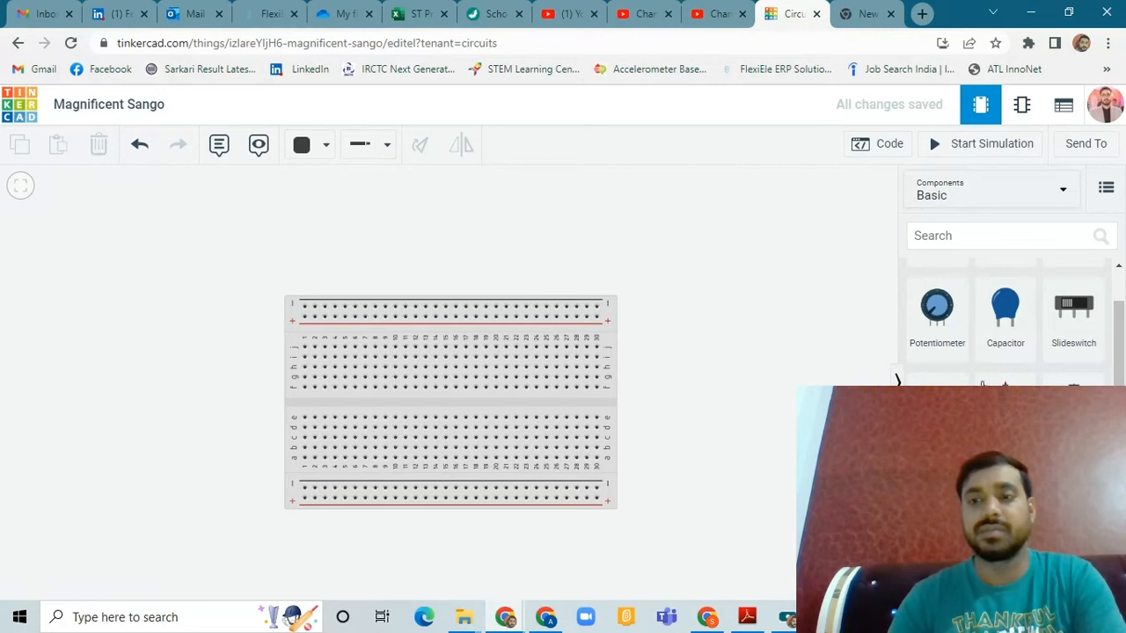
Add a red LED, a resistor, a pushbutton and a 9V battery beside the breadboard.
scroll(789, 384, "up", 2)
scroll(801, 374, "down", 1)
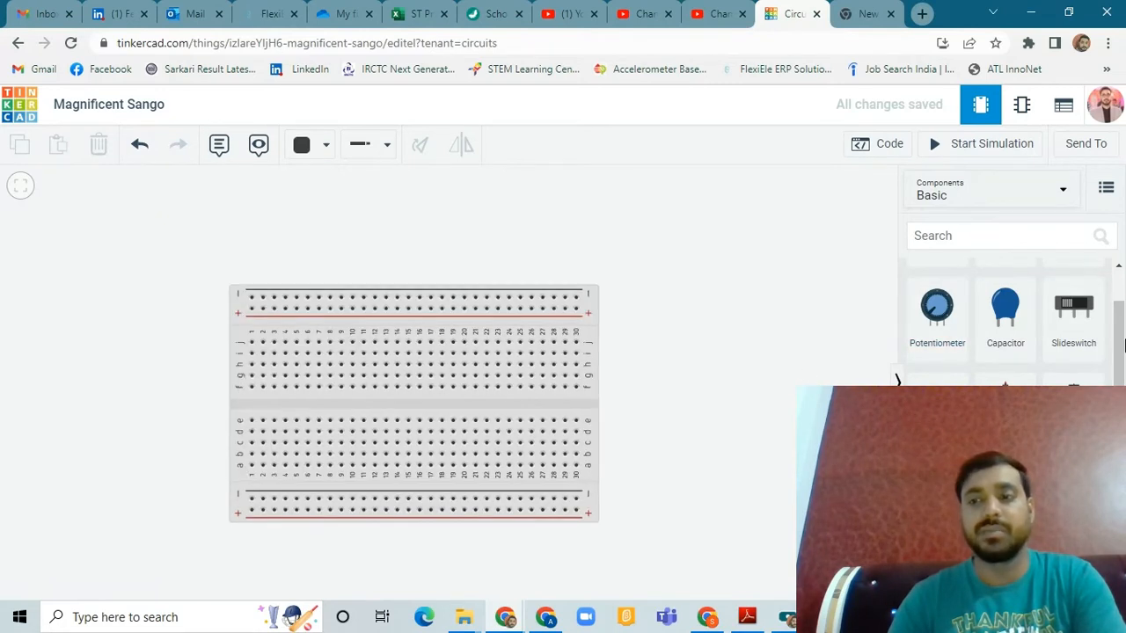
scroll(1099, 290, "up", 1)
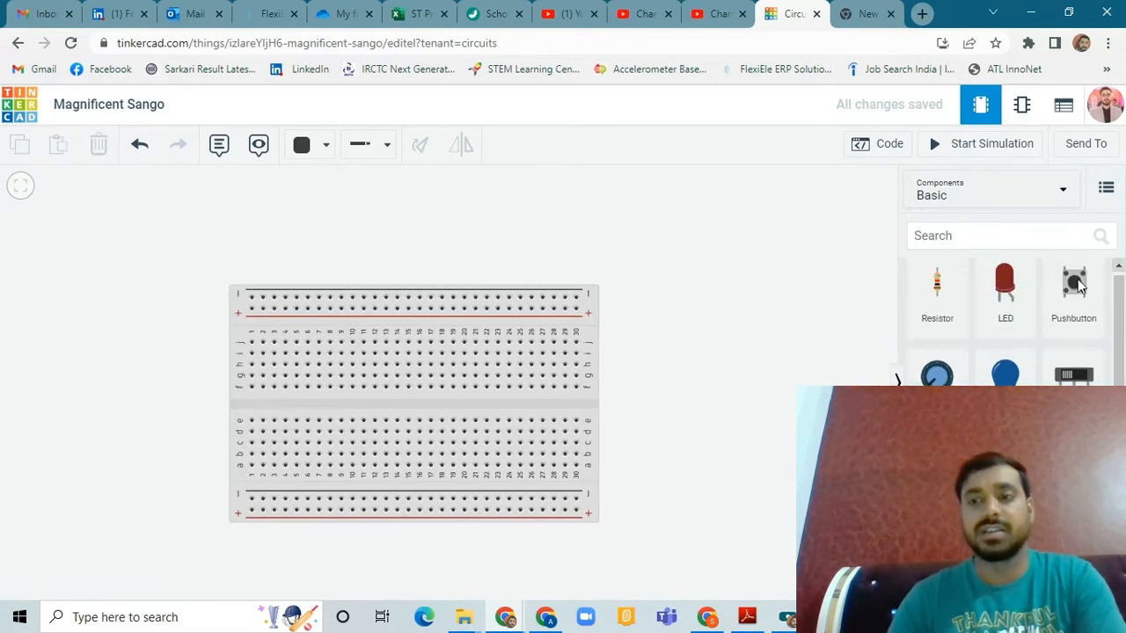
left_click_drag(1005, 286, 708, 252)
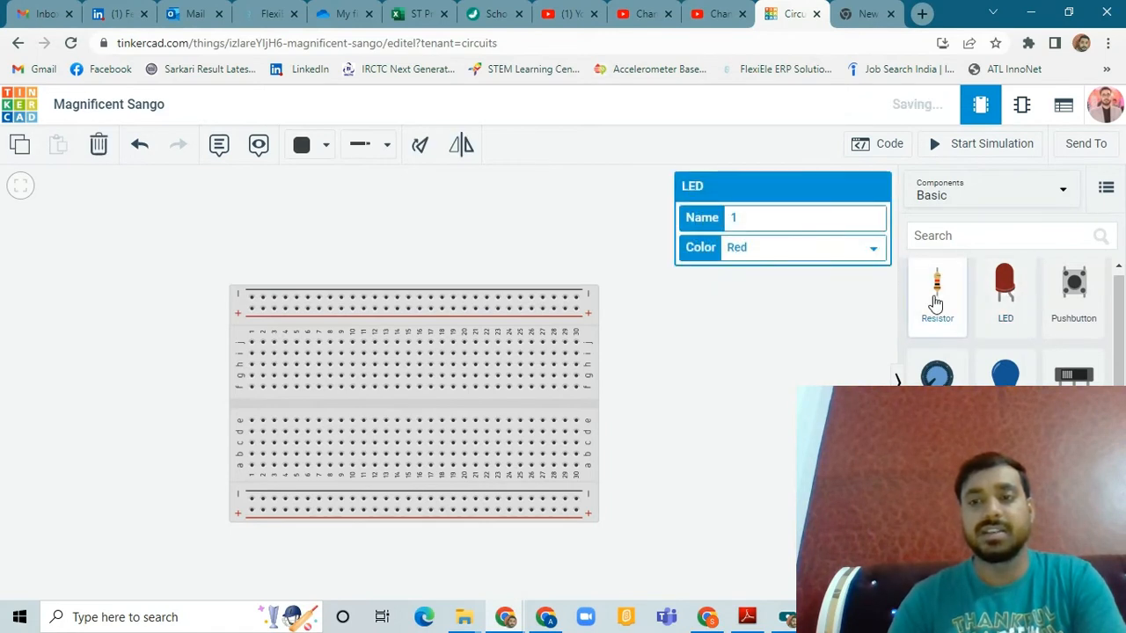
left_click_drag(915, 317, 689, 309)
left_click_drag(1073, 283, 781, 251)
left_click_drag(936, 471, 666, 489)
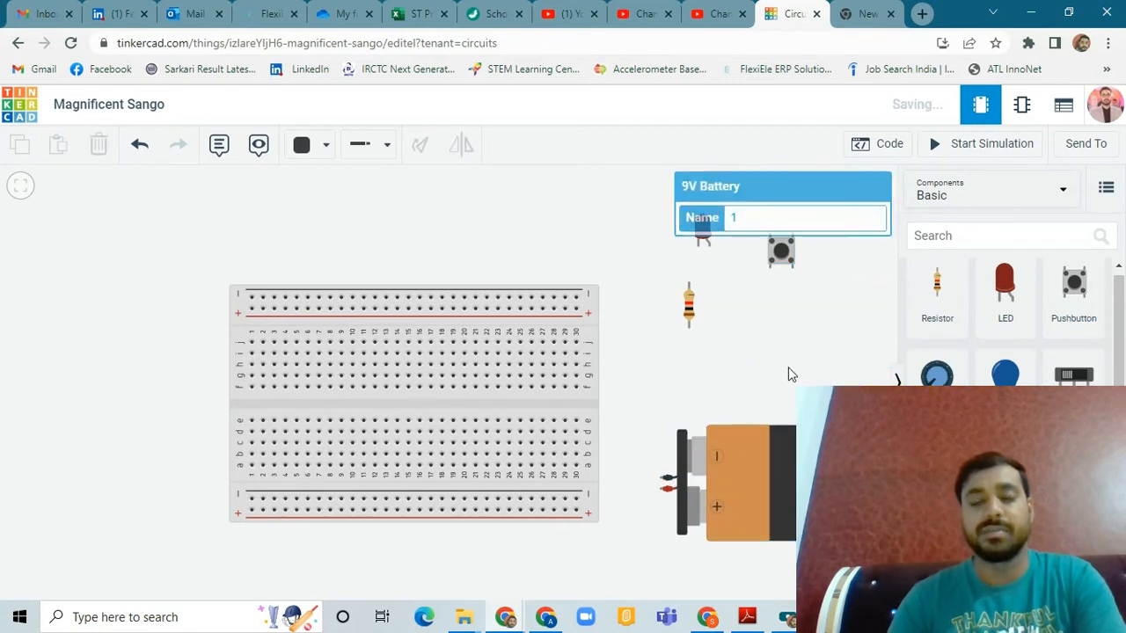
Move the breadboard upward, level with the LED and resistor.
left_click(610, 316)
left_click_drag(593, 310, 601, 232)
left_click(801, 318)
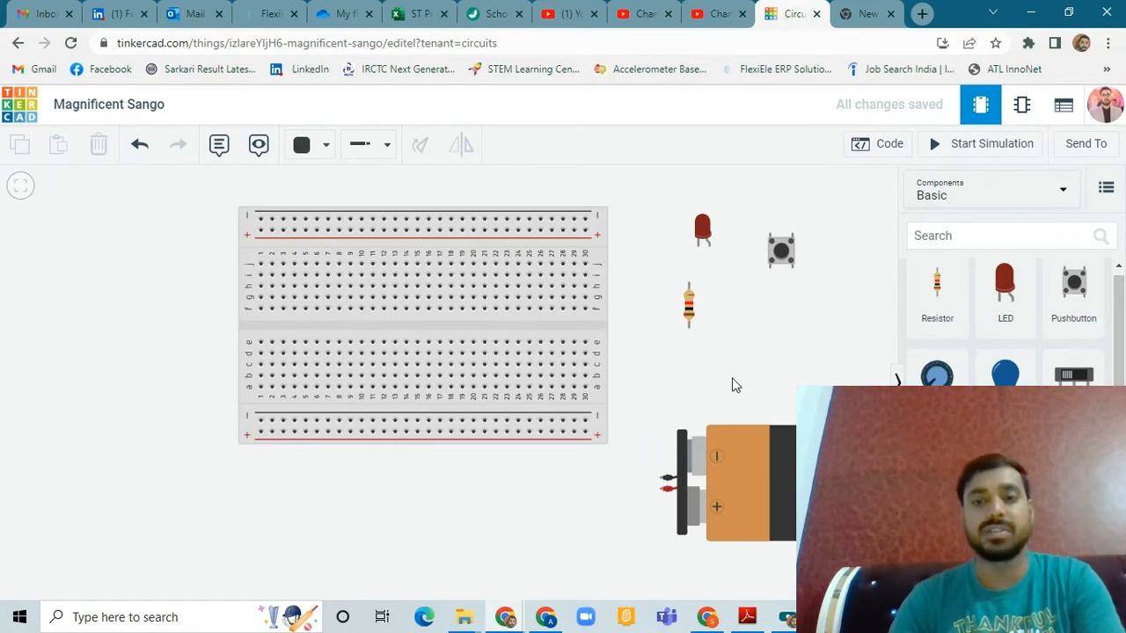
Rotate the breadboard 90° clockwise so row 1 is uppermost, and reposition it fully in view.
left_click(605, 244)
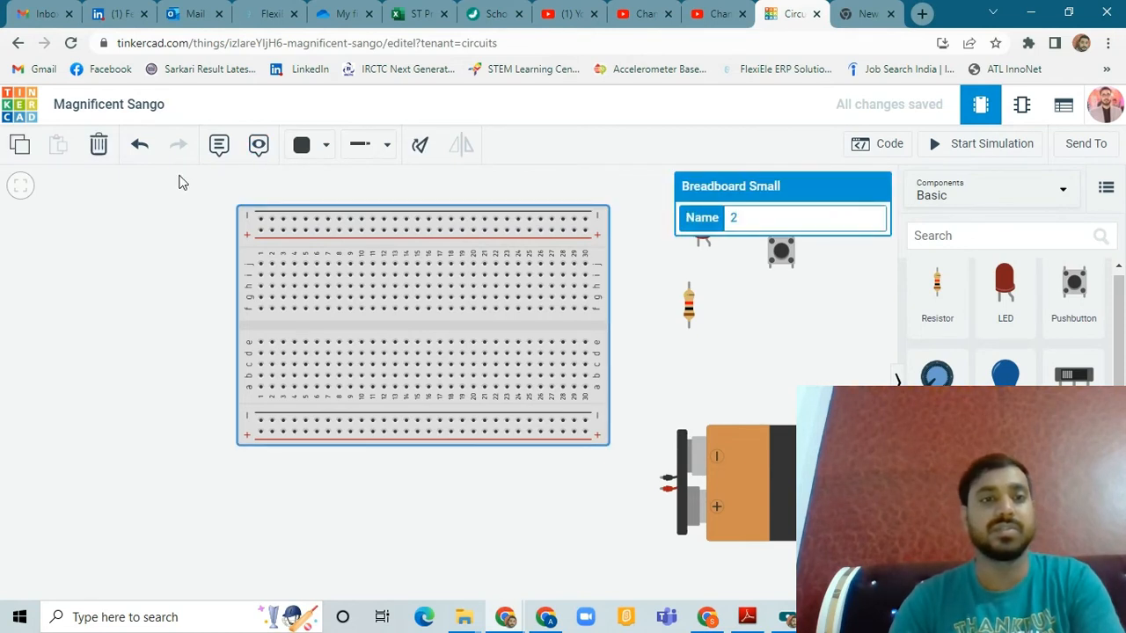
left_click(419, 148)
left_click(419, 148)
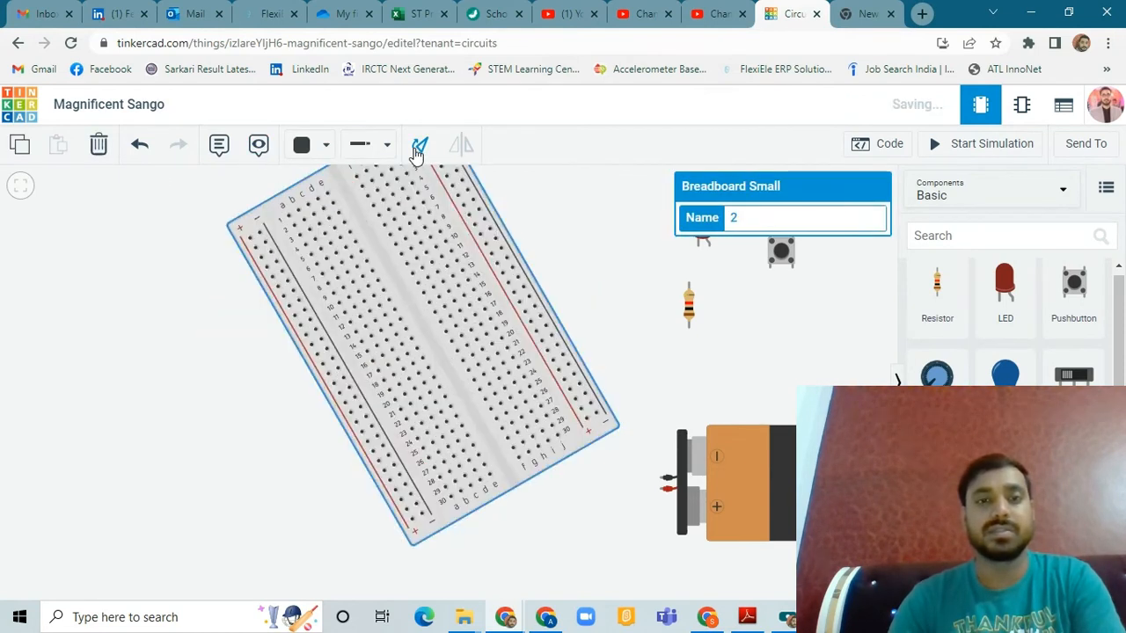
left_click(419, 148)
left_click_drag(512, 511, 505, 557)
left_click(610, 346)
Rotate the pushbutton and seat it across the breadboard's centre gap with its legs in columns e and f, rows 5 and 7.
left_click_drag(767, 249, 411, 255)
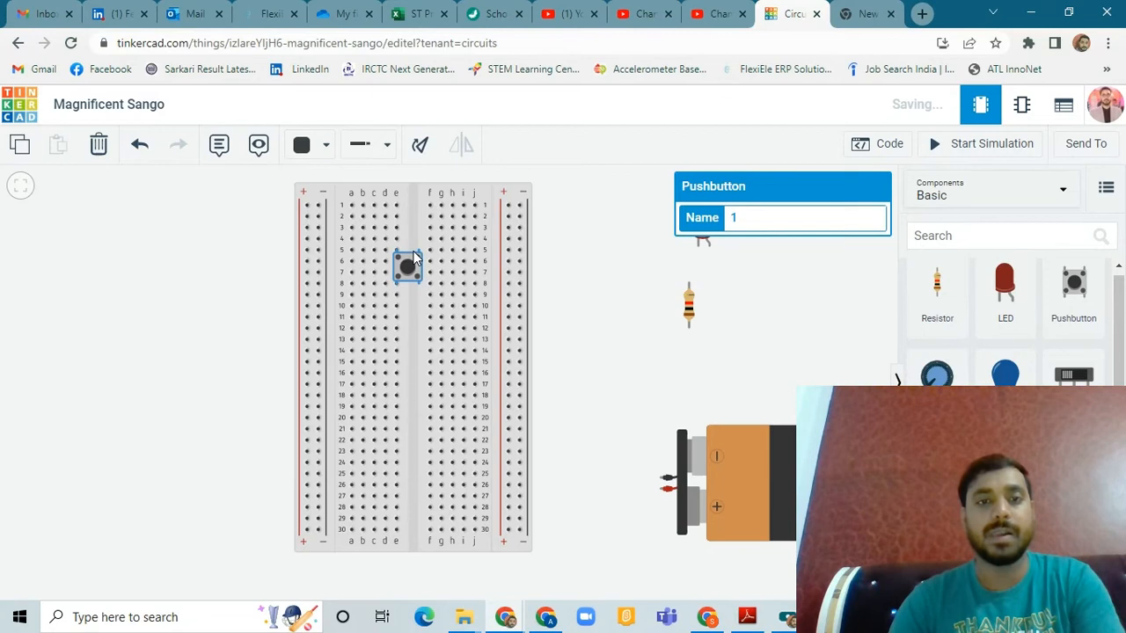
left_click(428, 151)
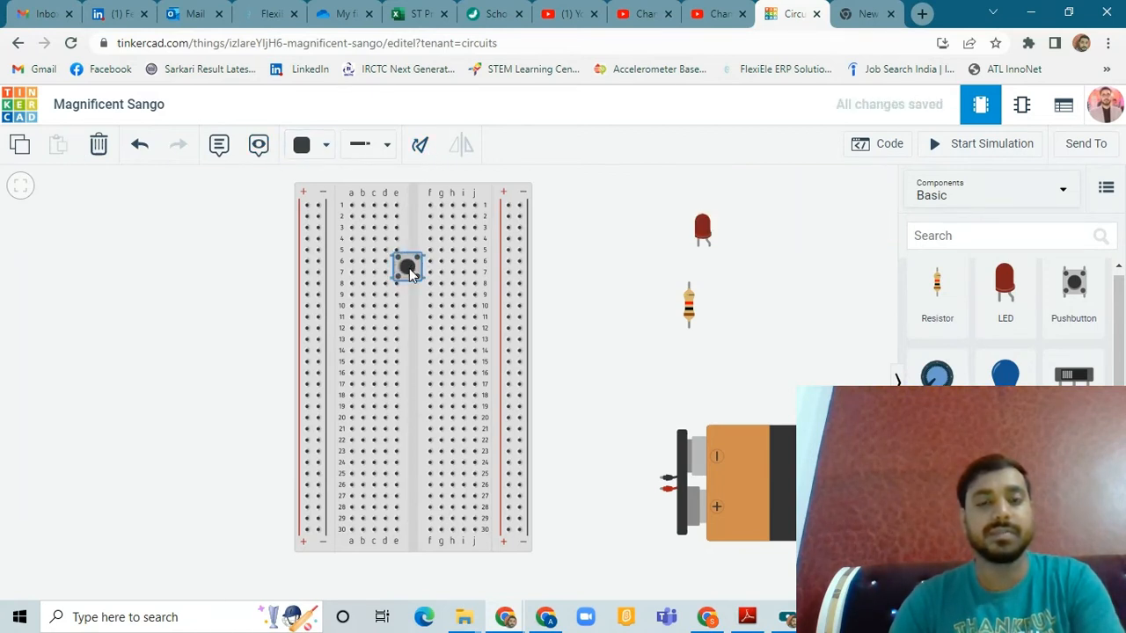
left_click_drag(409, 268, 413, 261)
left_click(573, 266)
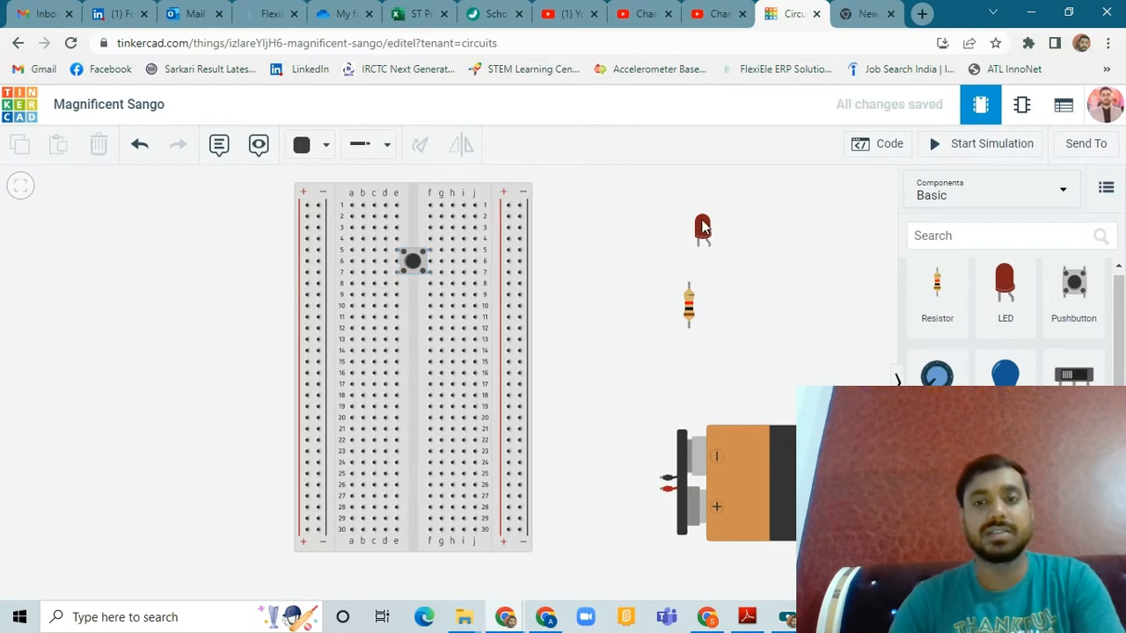
Rotate the LED sideways and seat its legs in breadboard column f, rows 11 and 12.
left_click_drag(701, 227, 413, 308)
left_click(423, 154)
left_click(423, 154)
left_click(423, 154)
left_click(423, 154)
left_click(423, 154)
left_click(423, 154)
double_click(423, 154)
left_click(423, 154)
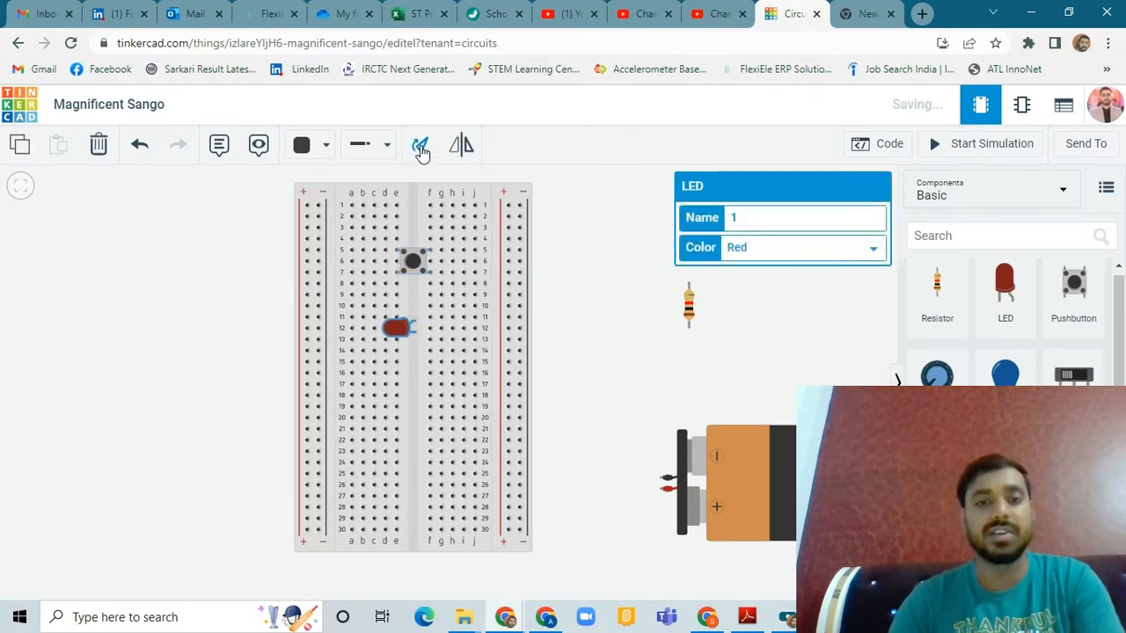
left_click_drag(400, 332, 404, 332)
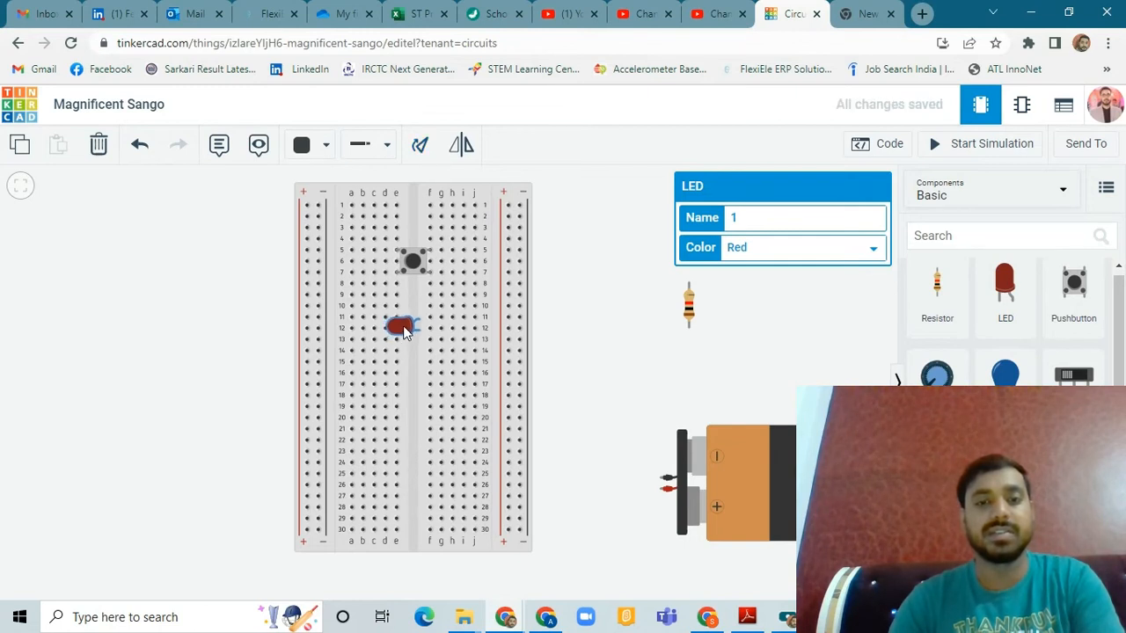
left_click(615, 228)
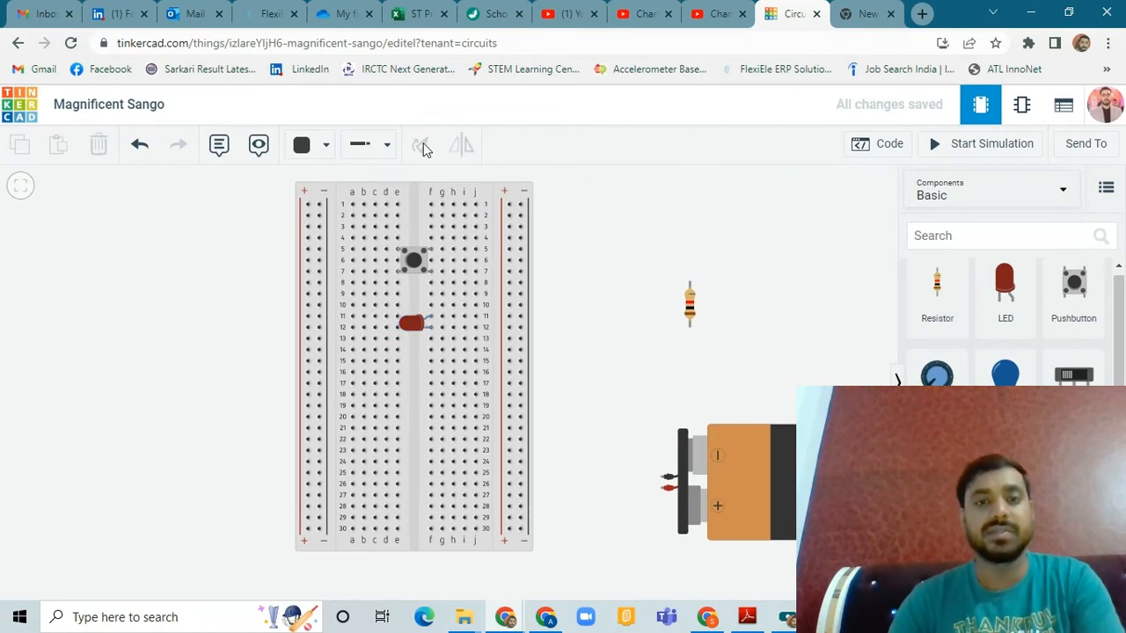
Mirror the LED back and forth to compare its anode and cathode positions, ending with the anode in row 11.
left_click(420, 320)
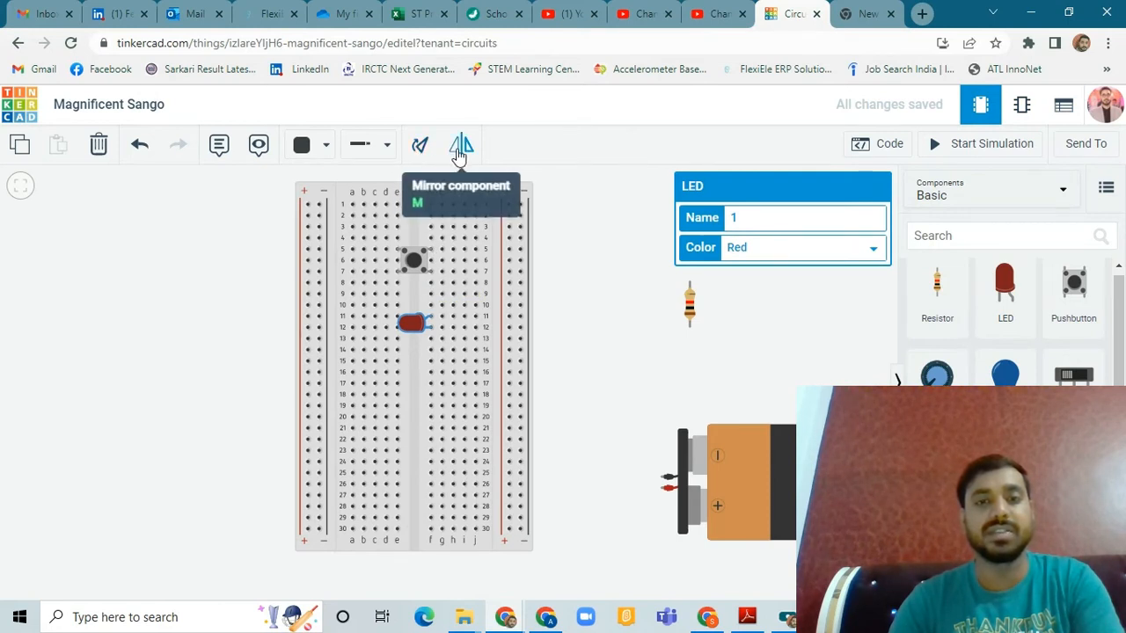
left_click(461, 146)
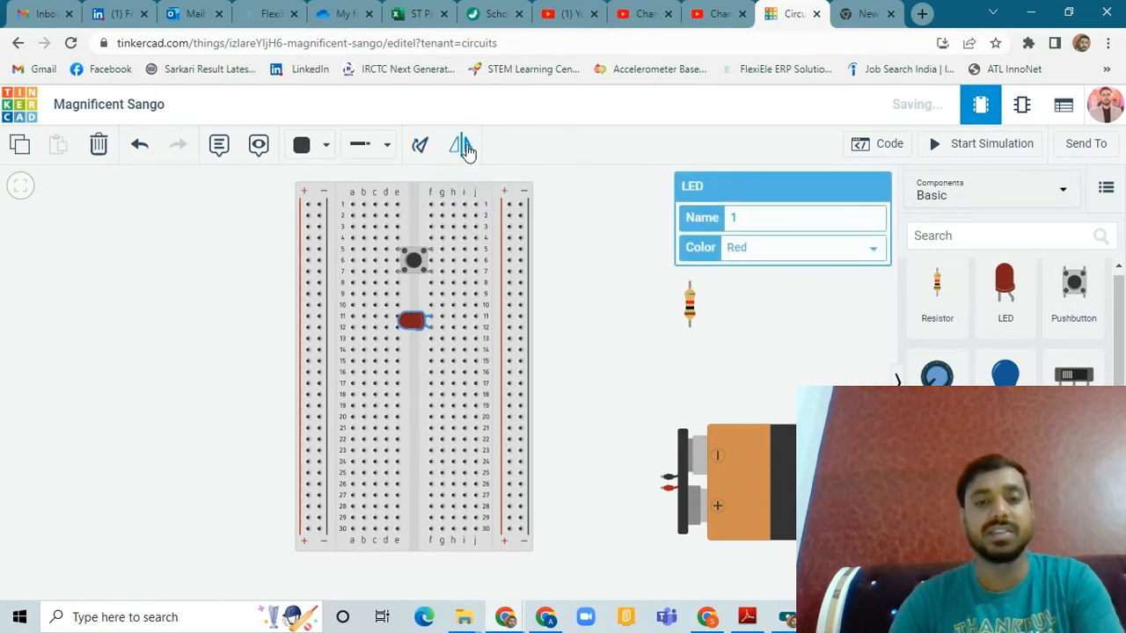
left_click(461, 146)
left_click(464, 146)
left_click(464, 146)
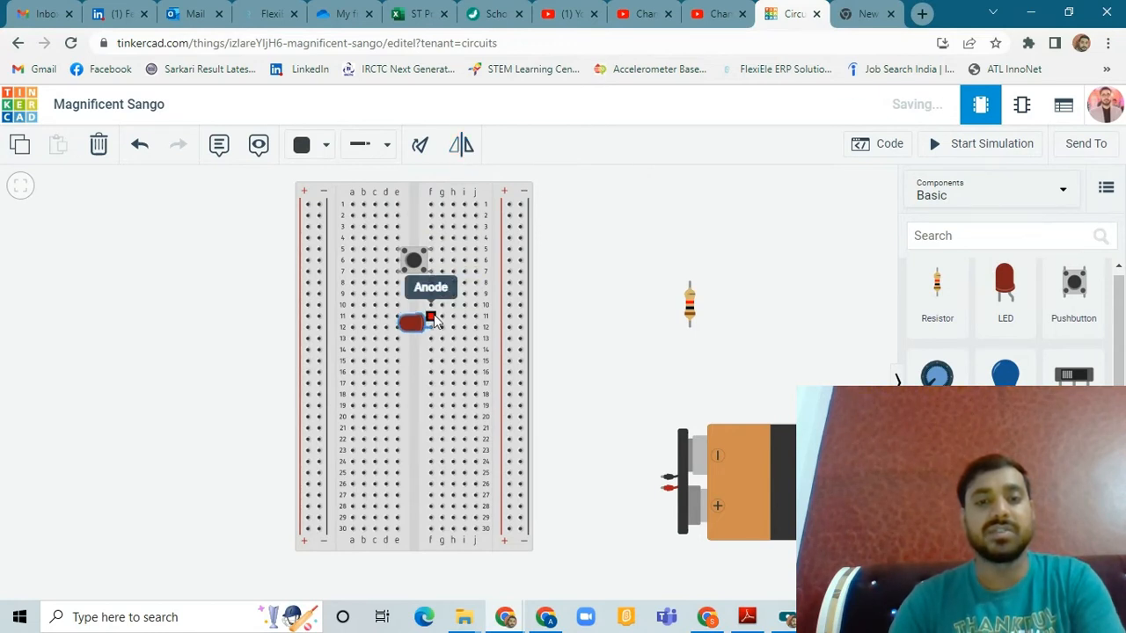
left_click(461, 145)
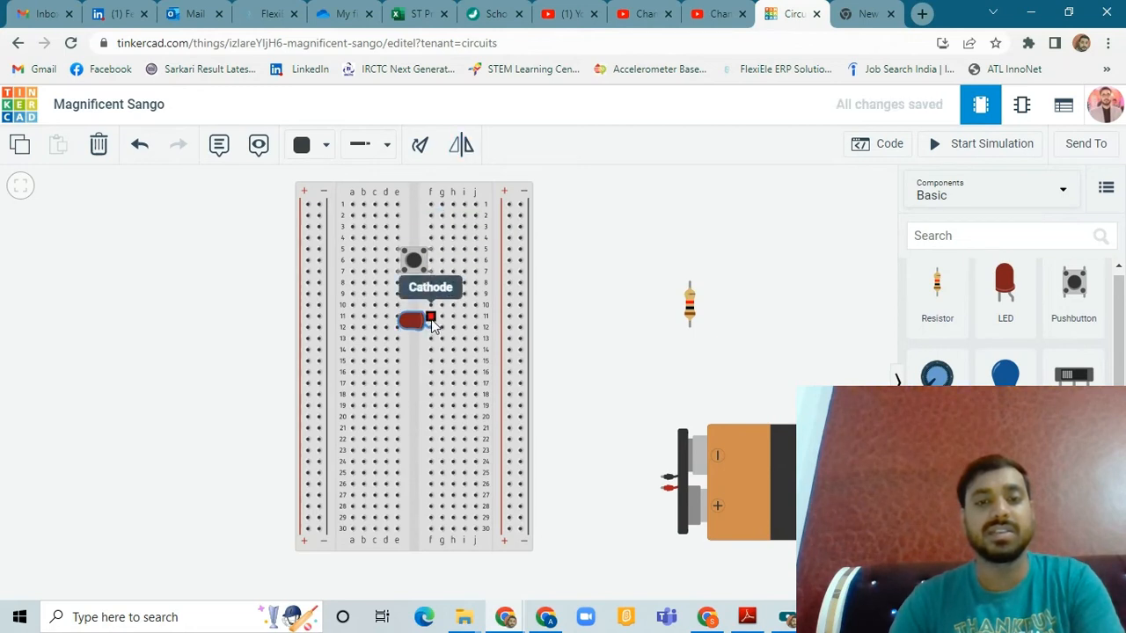
left_click(601, 260)
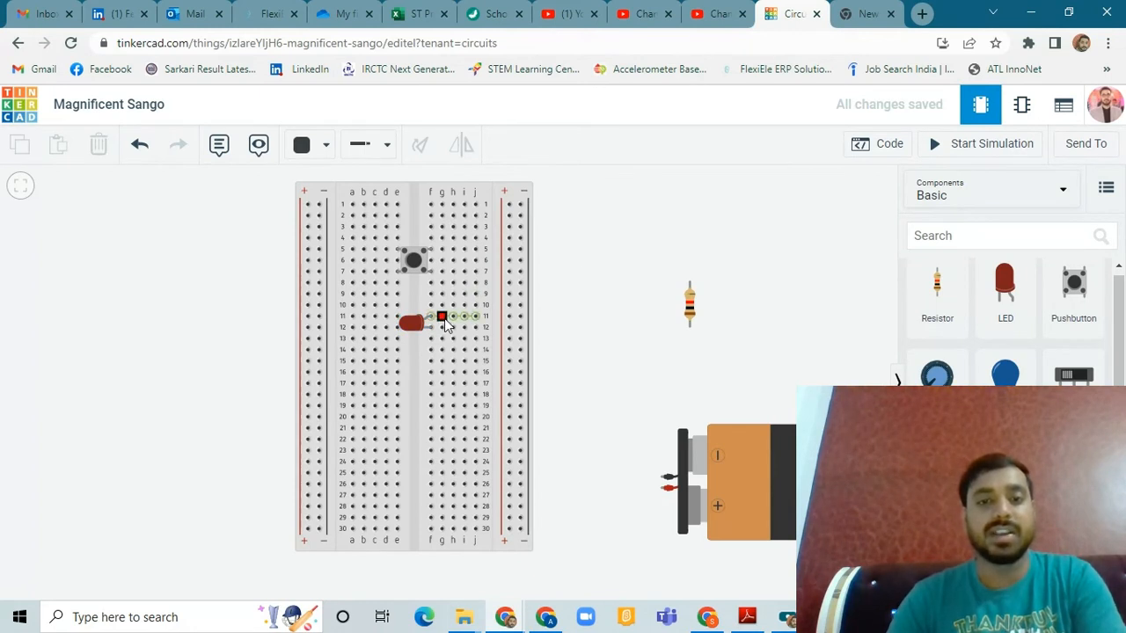
Wire the LED's anode row to the pushbutton with a straight wire from hole g11 to hole g7.
left_click(442, 317)
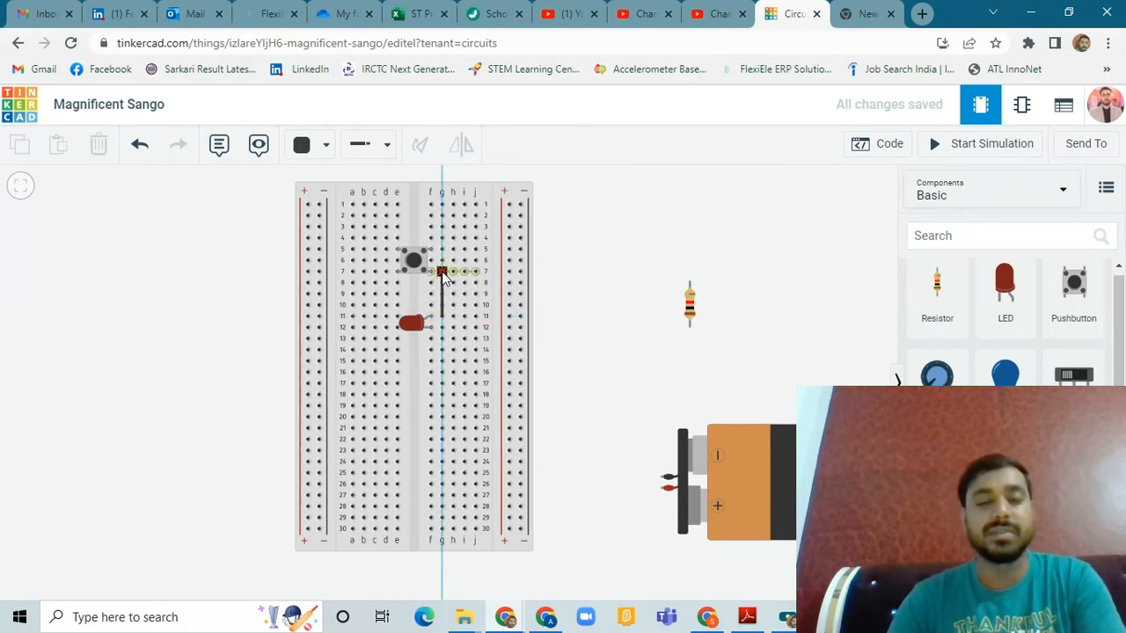
left_click(442, 271)
left_click(593, 272)
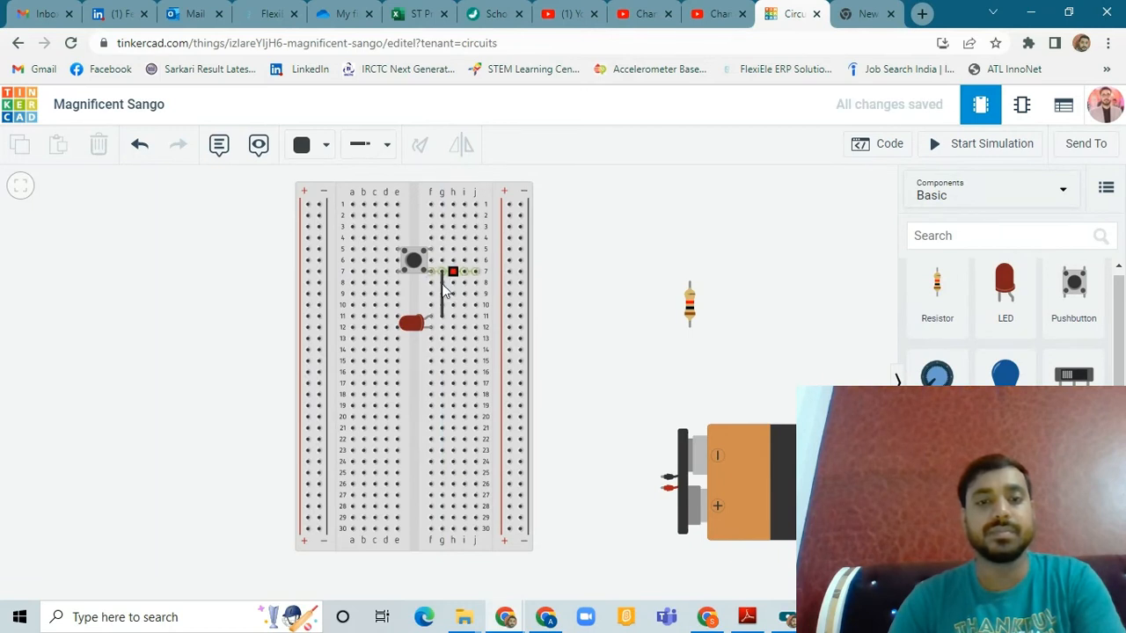
Change the colour of the wire between the LED and the pushbutton to yellow.
left_click(440, 291)
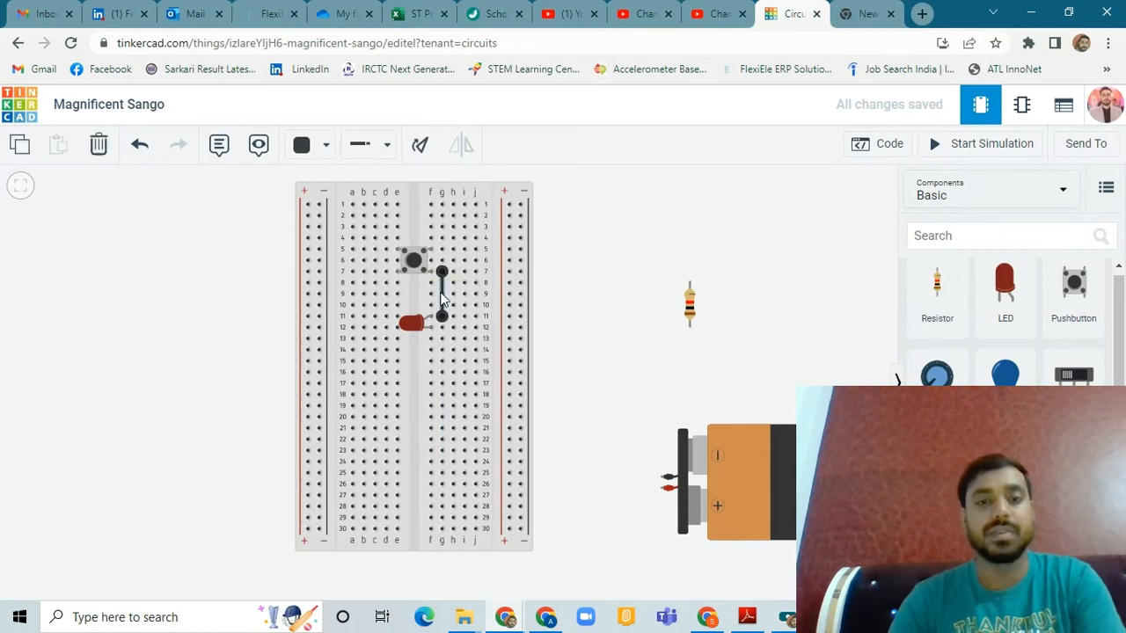
left_click(304, 143)
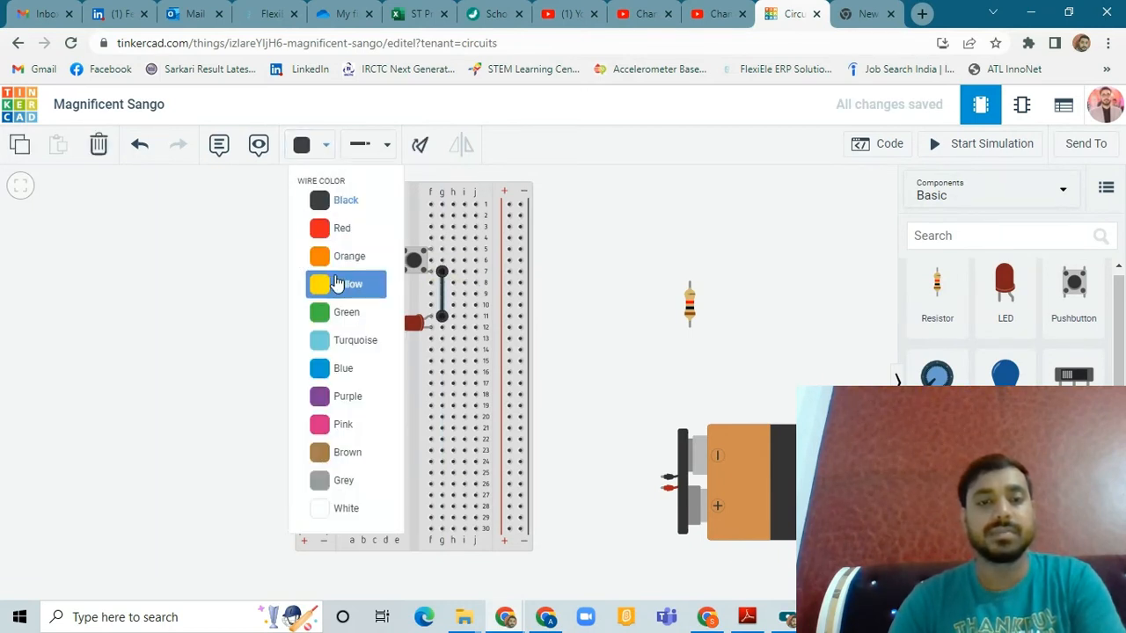
left_click(323, 282)
left_click(542, 261)
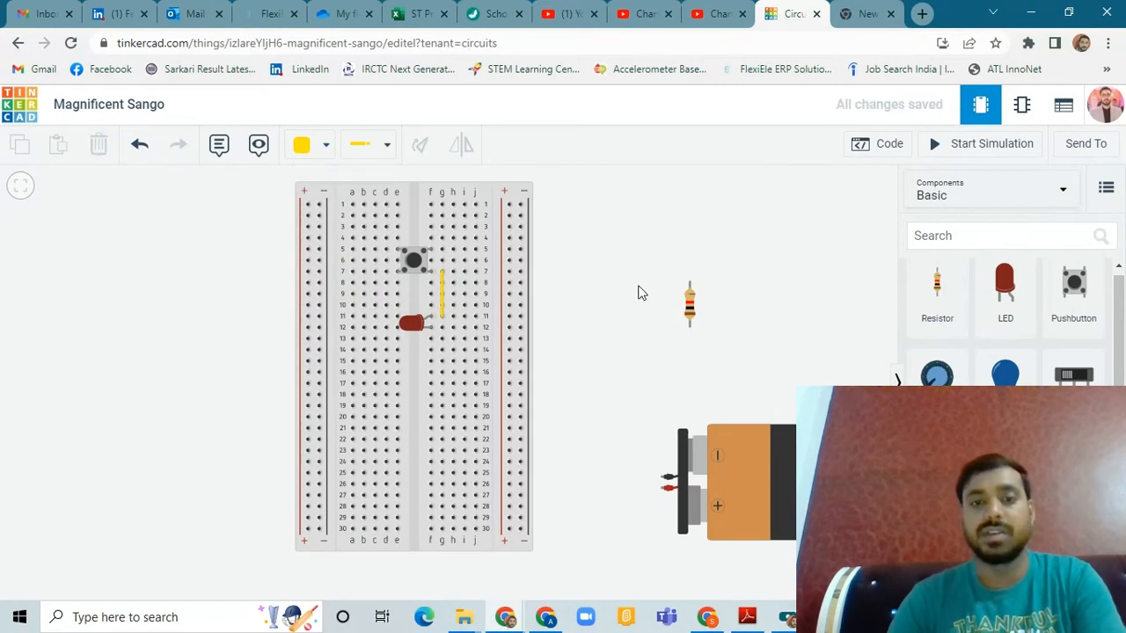
left_click(322, 148)
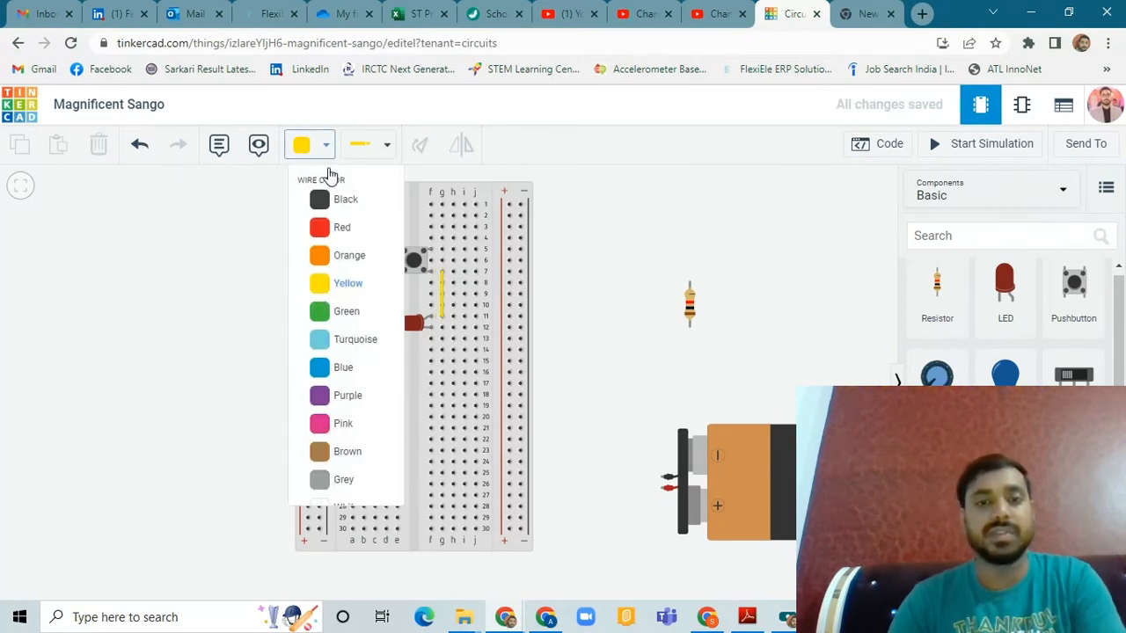
left_click(336, 312)
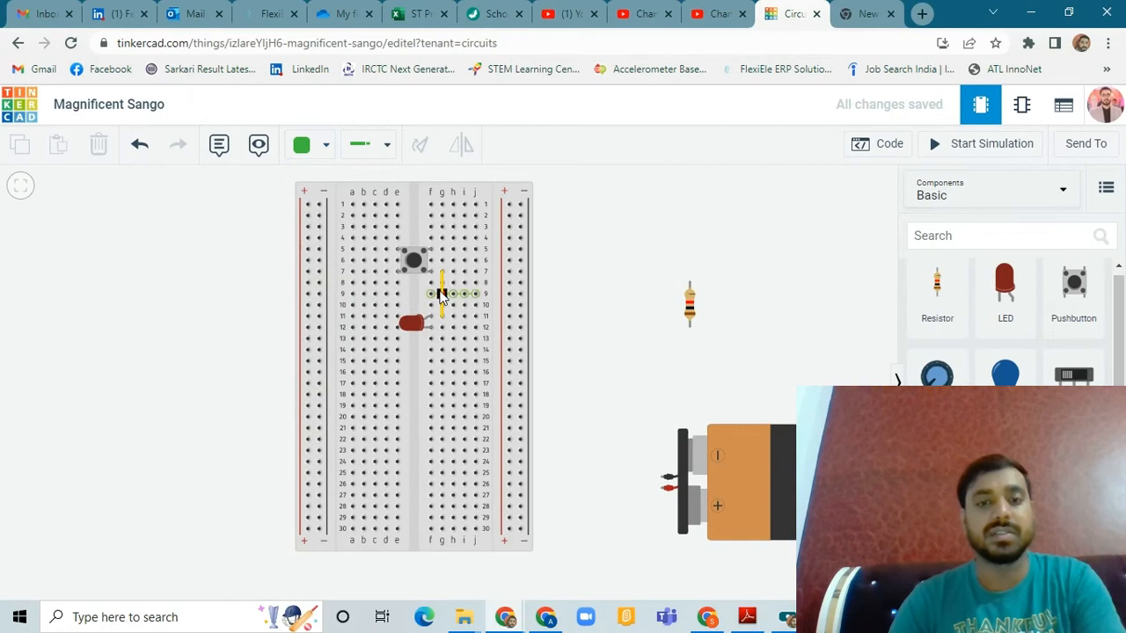
left_click(431, 271)
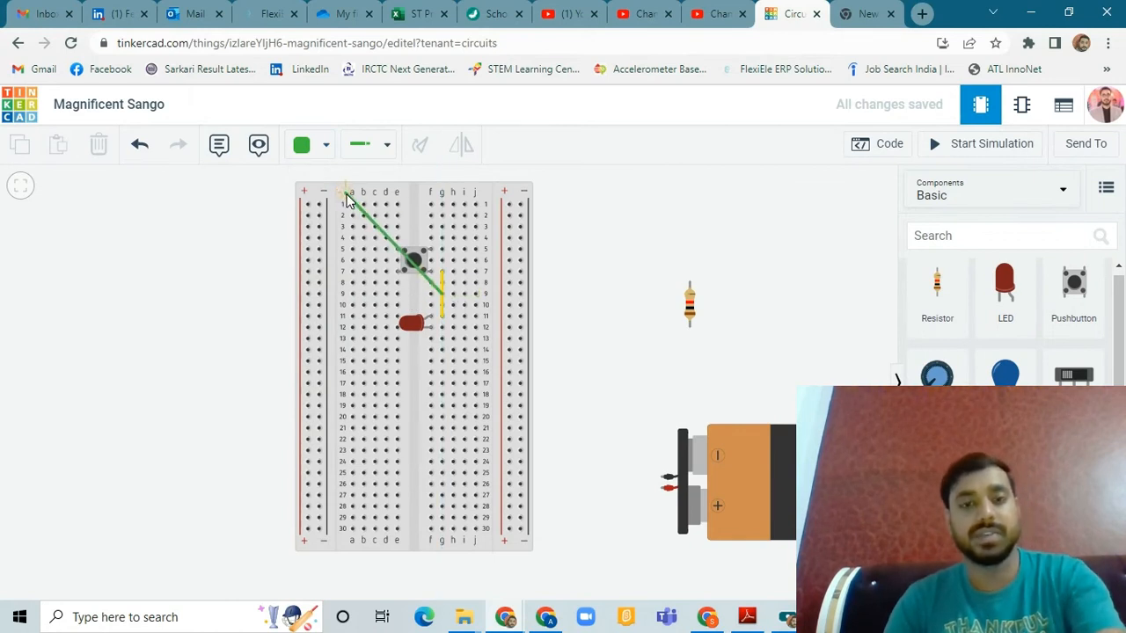
key("Escape")
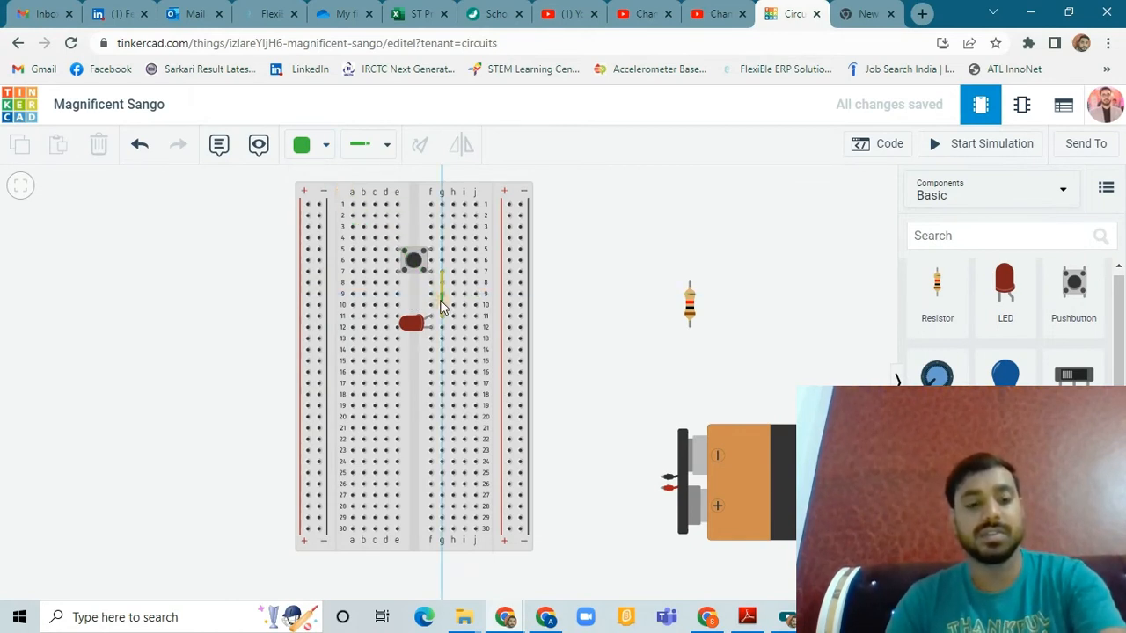
Change the colour of the wire between the LED and the pushbutton to green.
left_click(441, 296)
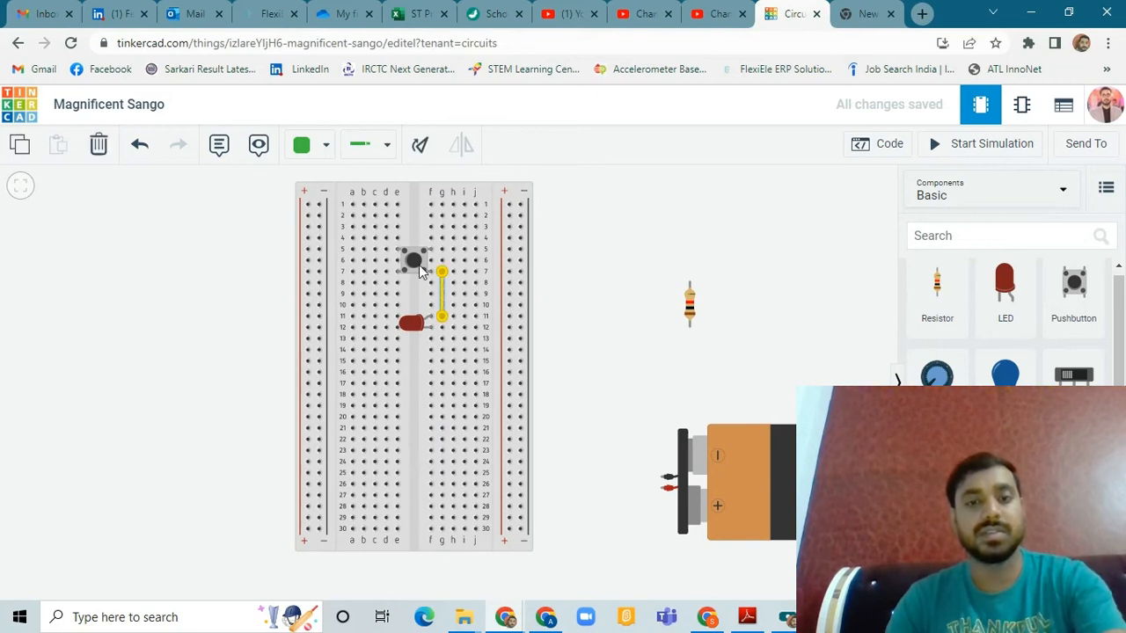
left_click(309, 144)
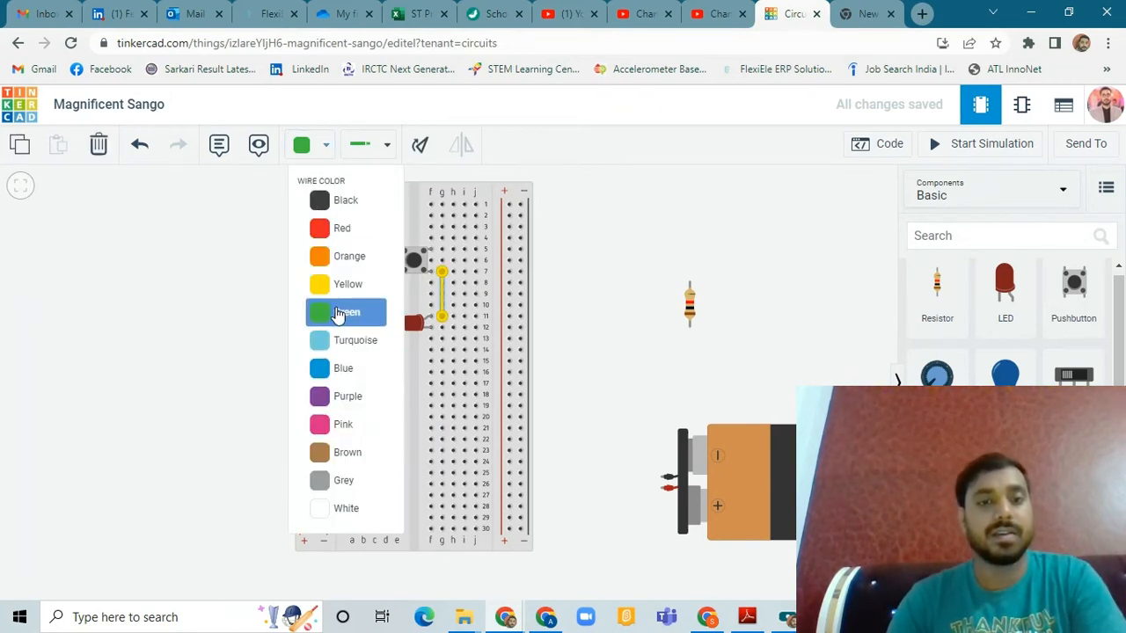
left_click(335, 314)
left_click(588, 255)
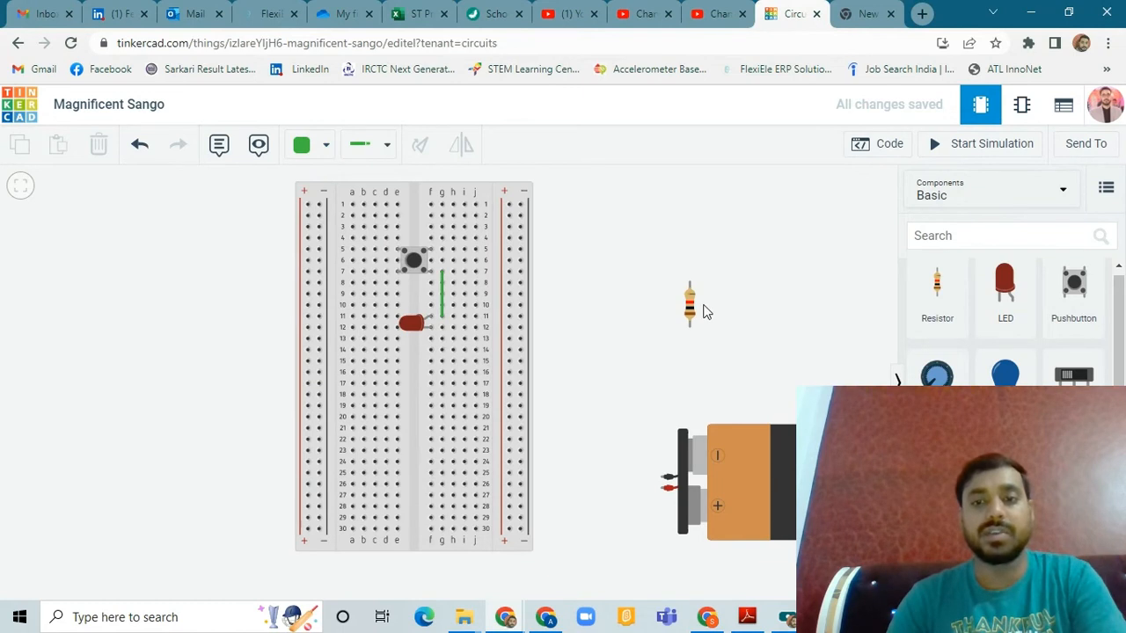
Seat the resistor in column g from row 12 to row 16, and move the 9V battery up beside the breadboard's upper half.
left_click_drag(688, 304, 442, 341)
left_click(665, 318)
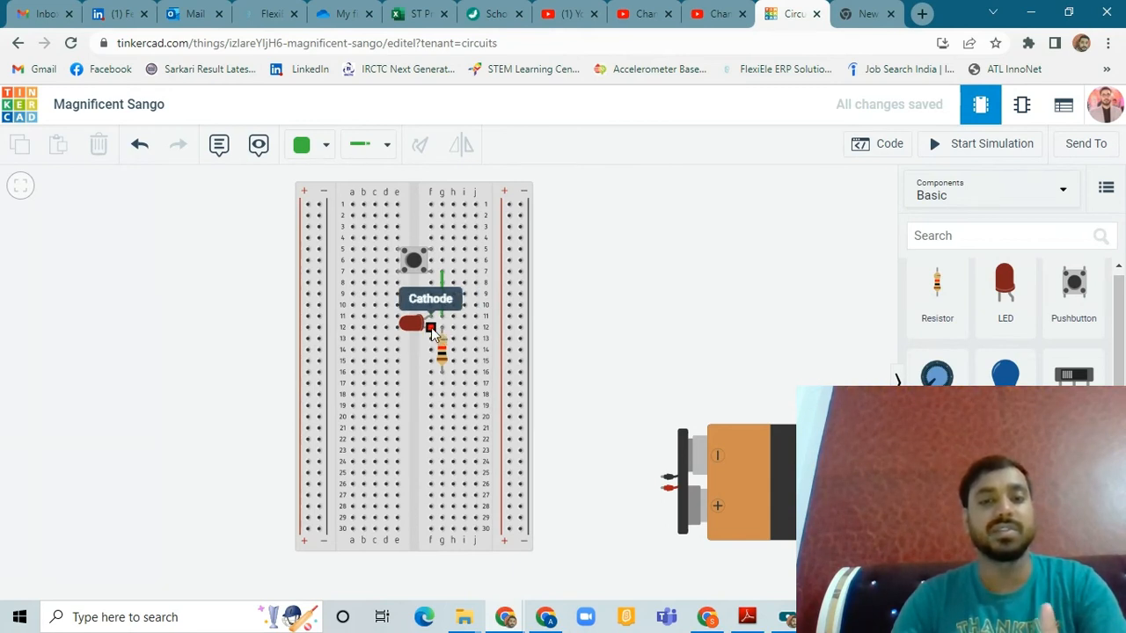
left_click_drag(741, 438, 666, 169)
left_click(685, 306)
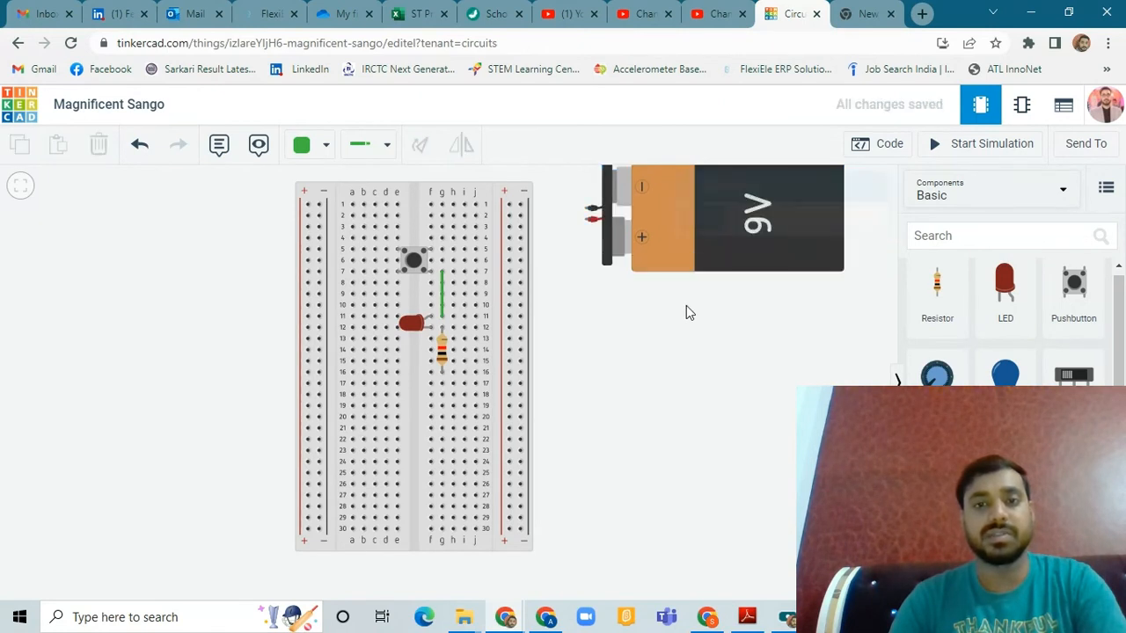
Wire the battery's negative terminal to the negative rail beside column j at row 1, and colour the wire black.
left_click(584, 211)
left_click(520, 205)
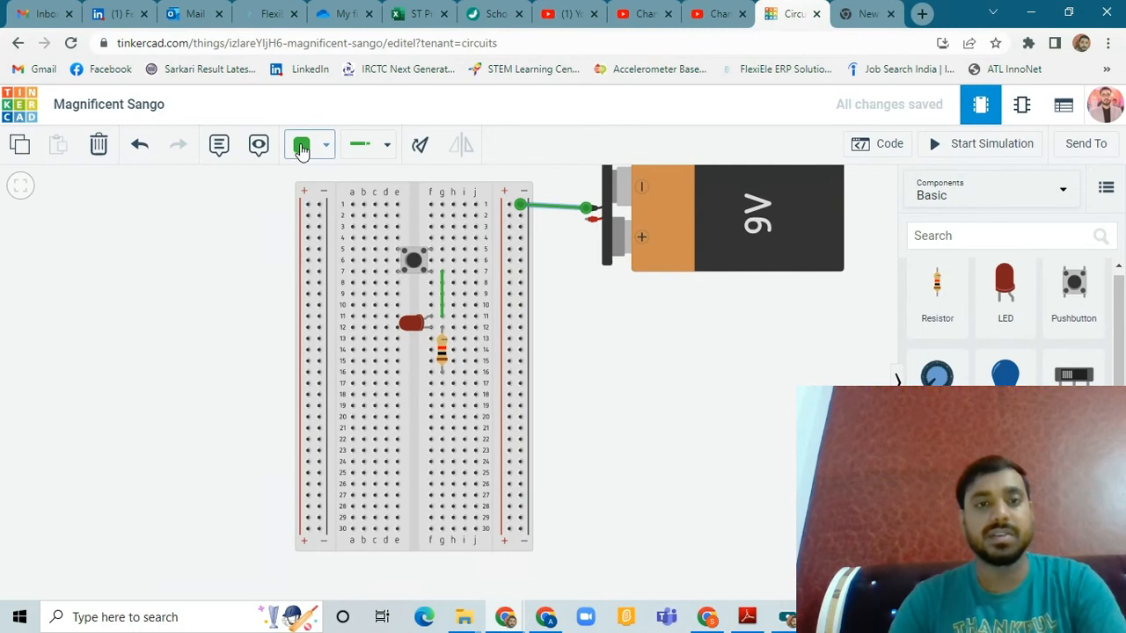
left_click(307, 144)
left_click(338, 192)
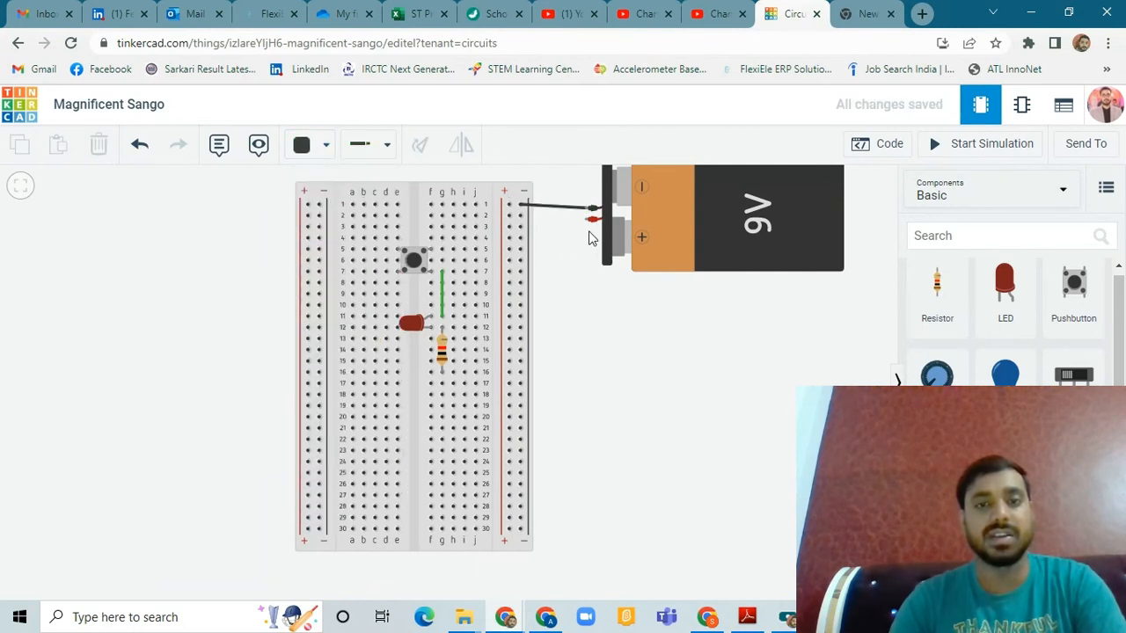
Wire the battery's positive terminal to the positive rail beside column j at row 2, and colour the wire red.
left_click(592, 219)
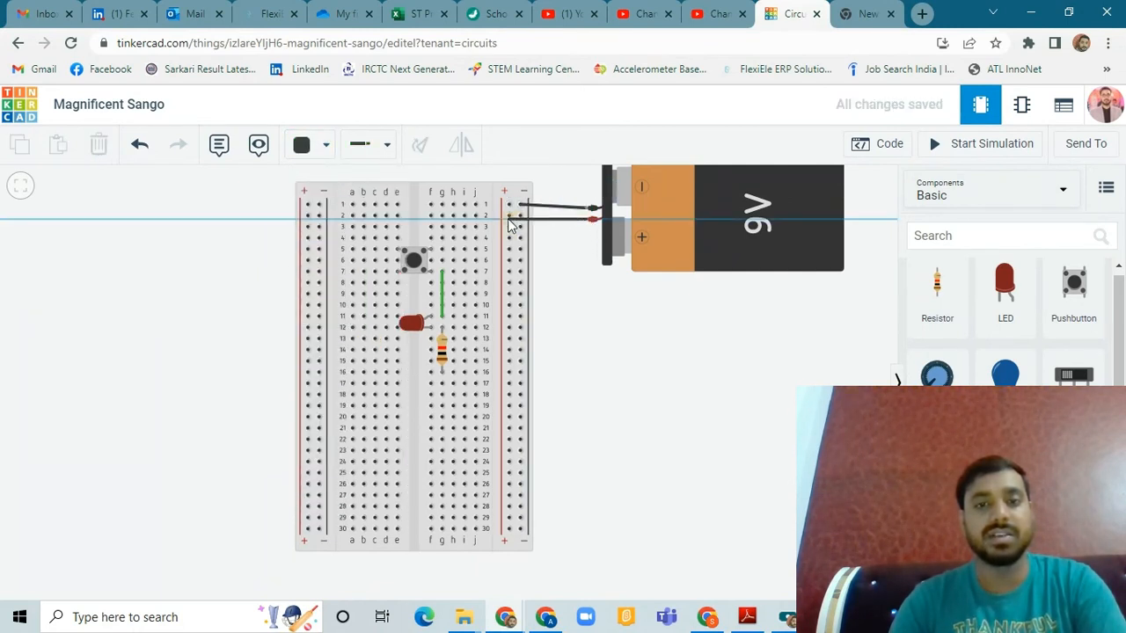
left_click(509, 216)
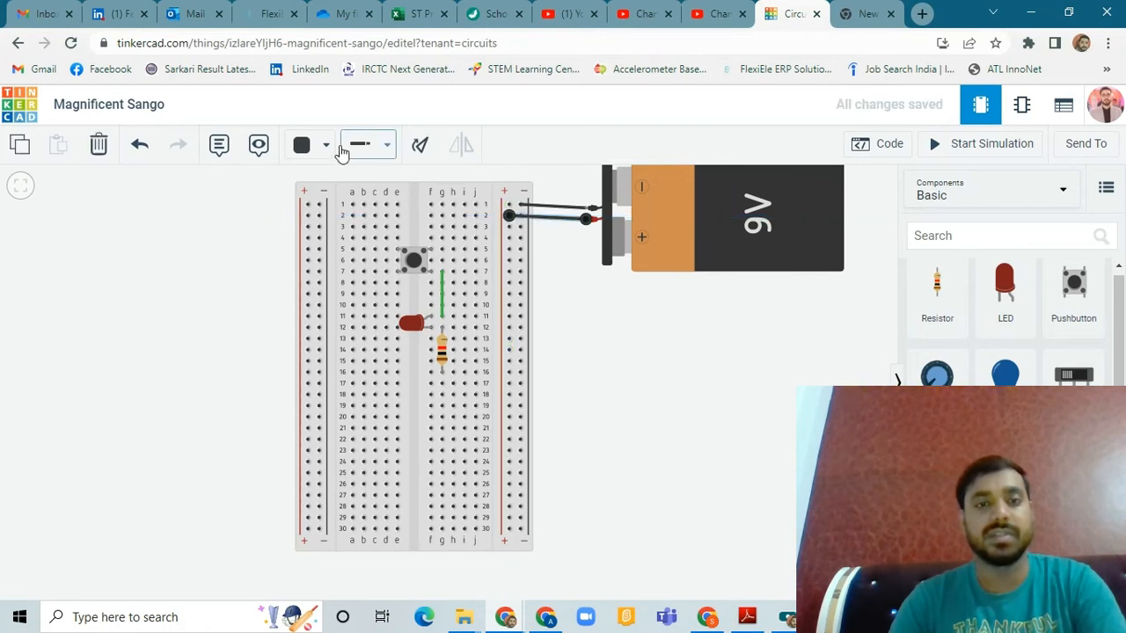
left_click(310, 144)
left_click(321, 225)
left_click(696, 317)
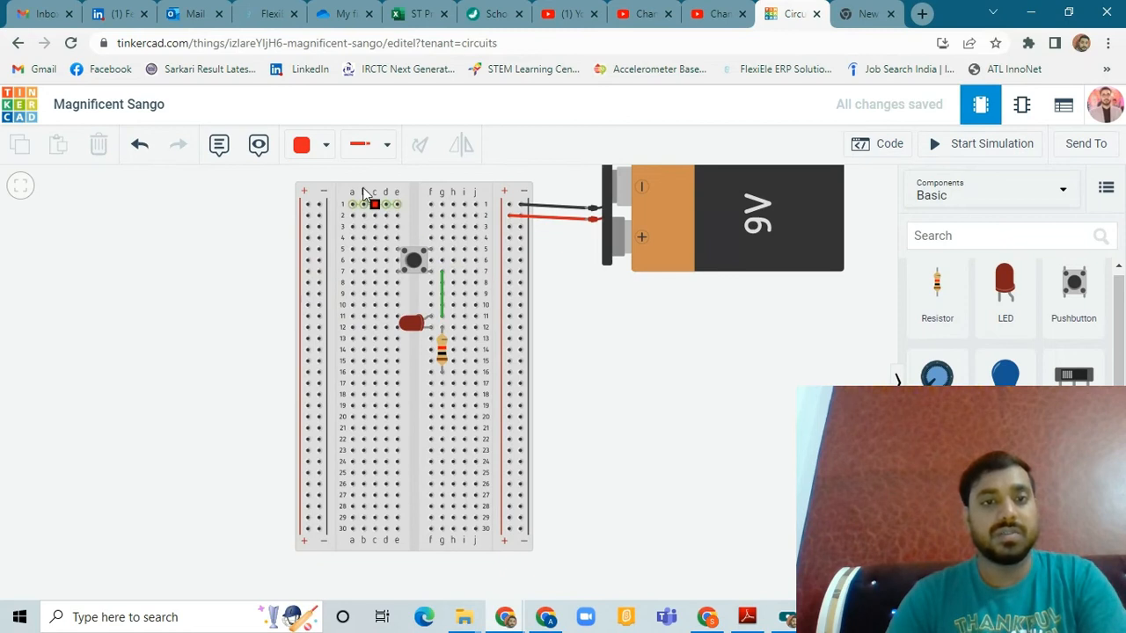
Connect the pushbutton's upper row to the positive rail with a straight purple wire from hole g5.
left_click(314, 147)
left_click(320, 285)
left_click(301, 143)
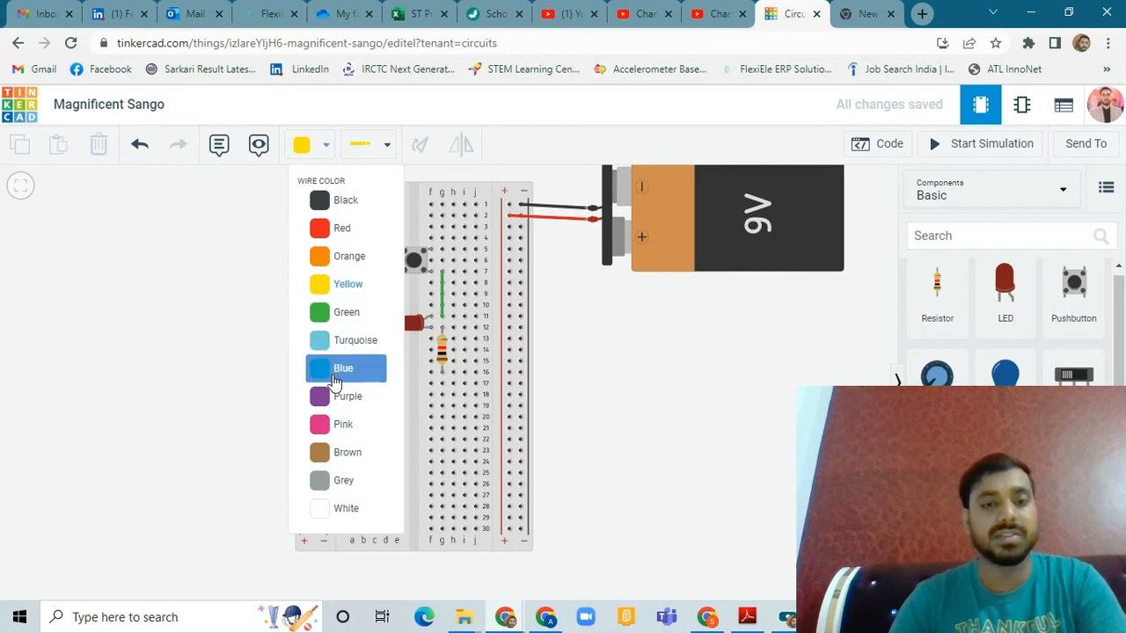
left_click(339, 397)
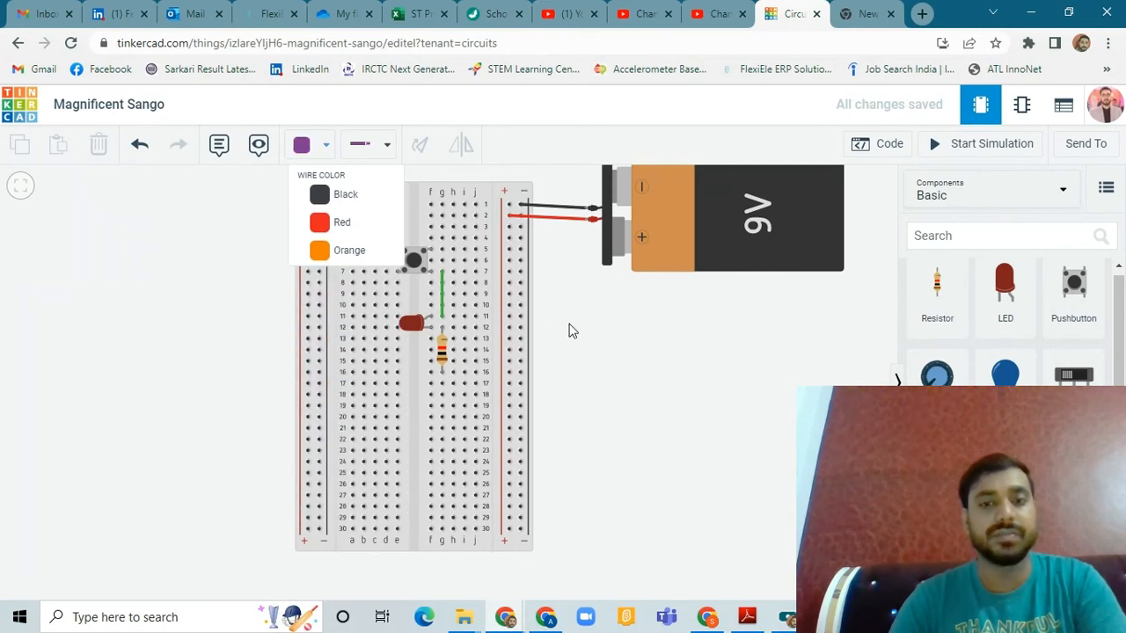
left_click(443, 251)
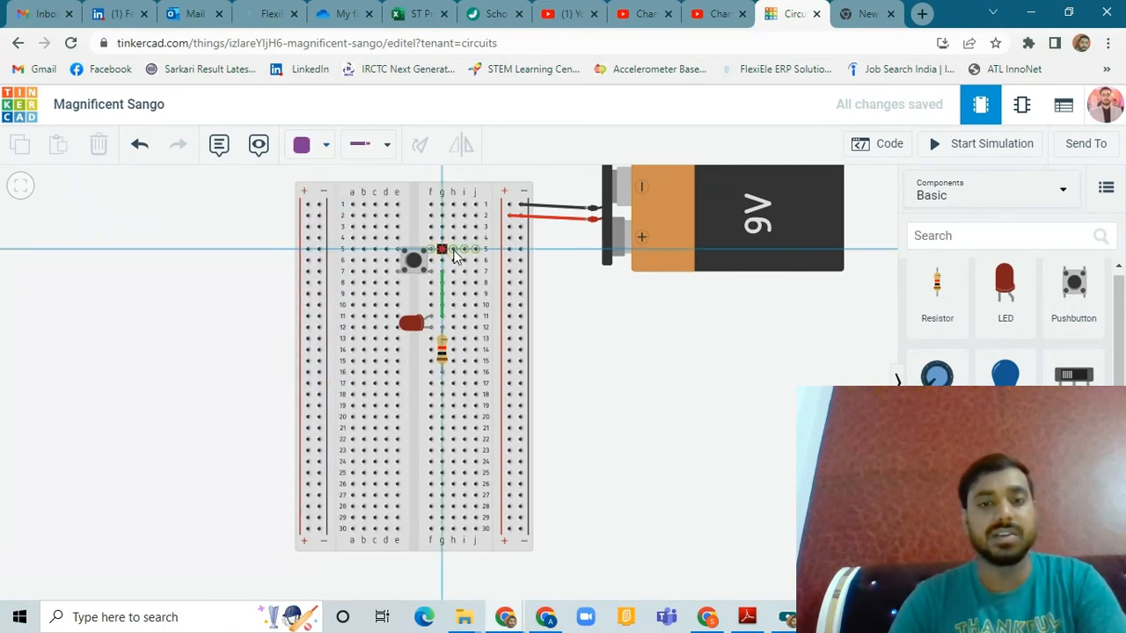
left_click(508, 250)
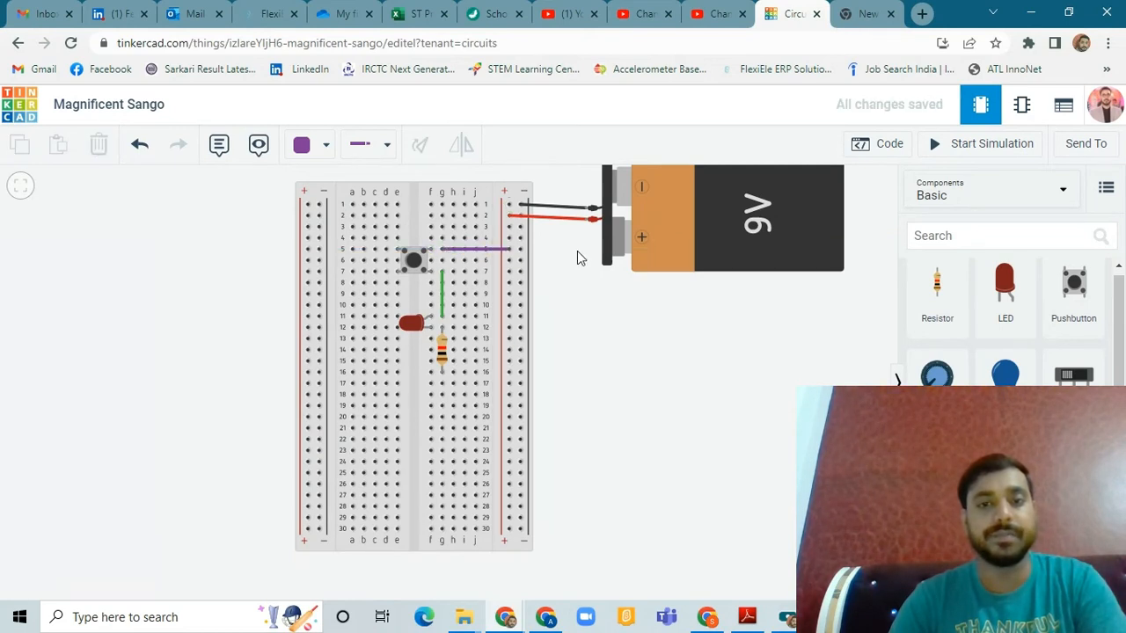
Connect the resistor's lower end to the negative rail with a straight wire from hole h16, and colour it blue.
left_click(454, 373)
left_click(520, 373)
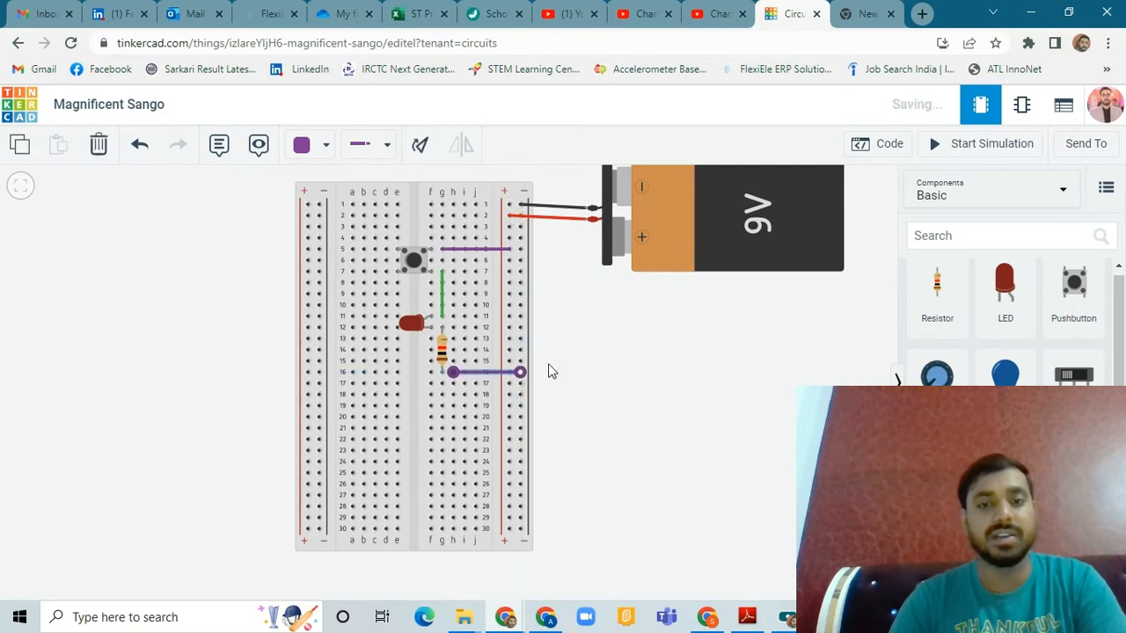
left_click(506, 372)
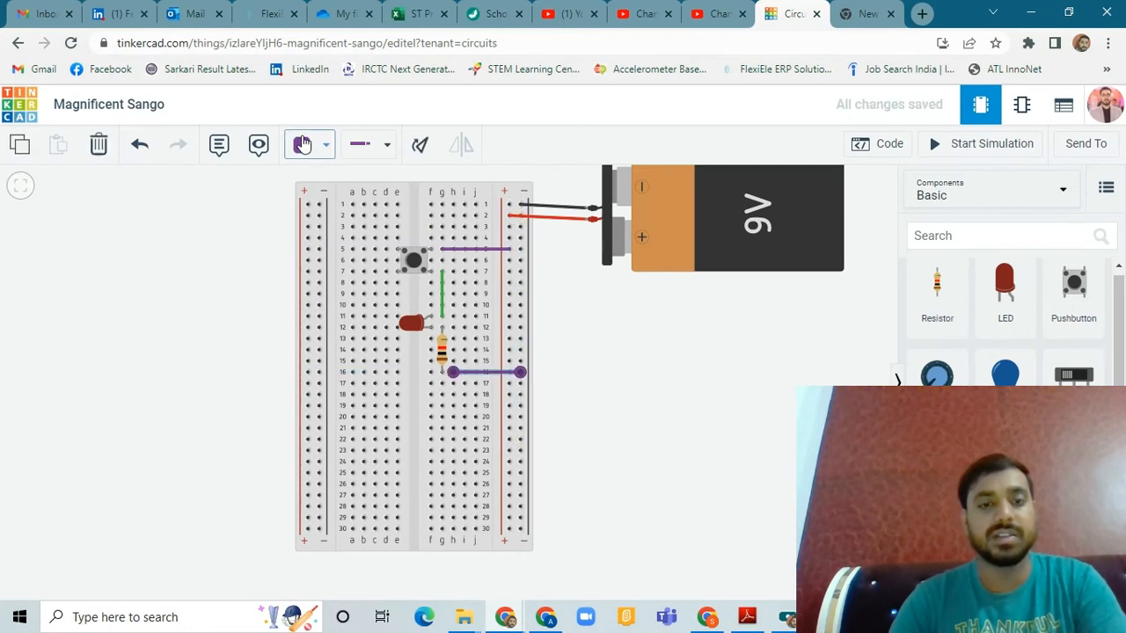
left_click(303, 144)
left_click(322, 367)
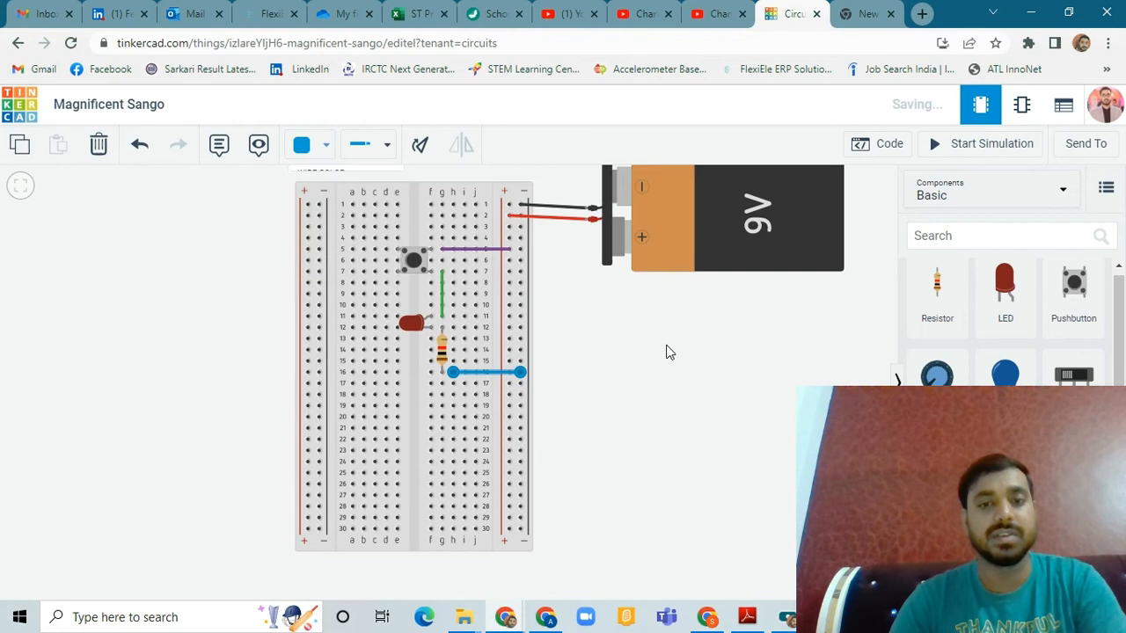
left_click(668, 352)
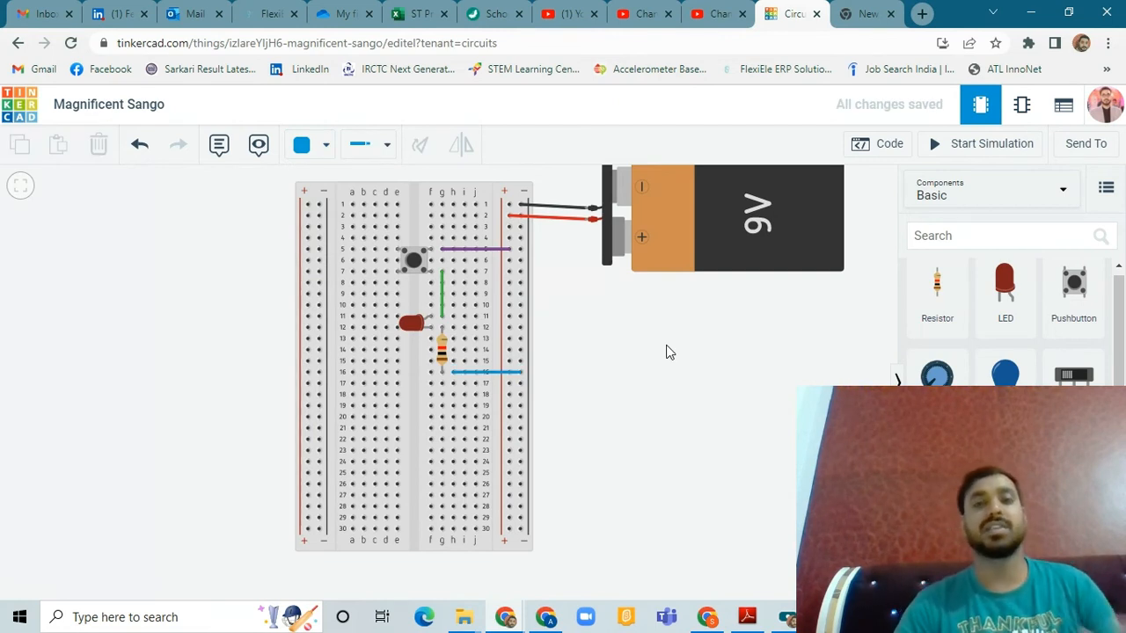
Nudge the 9V battery slightly upward so its black and red wires run straight to the breadboard rails.
left_click(780, 221)
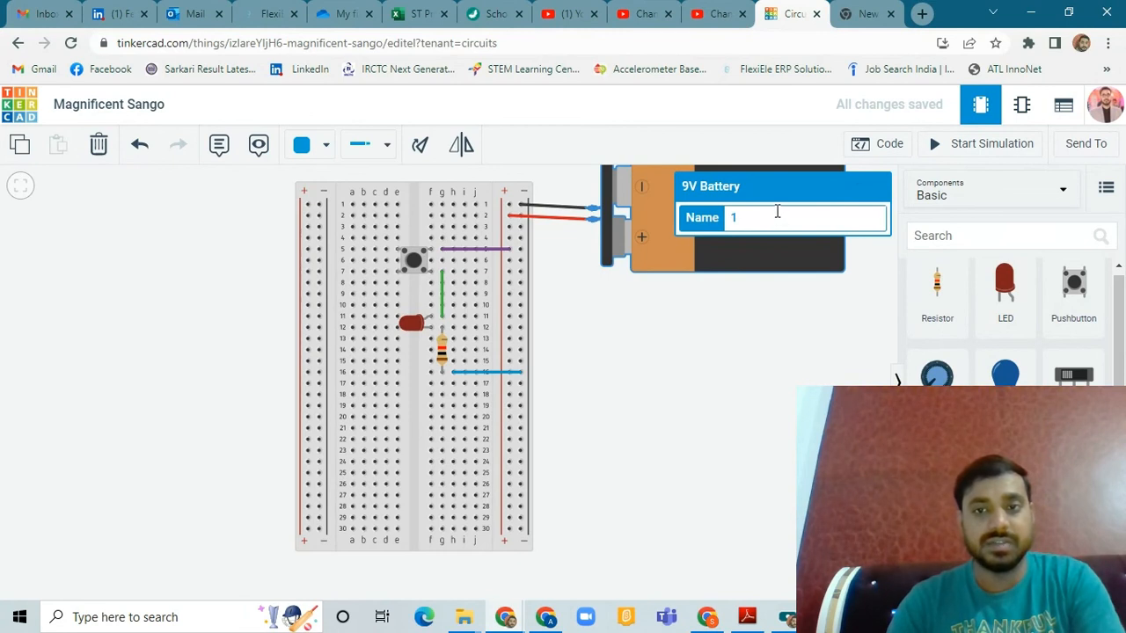
left_click_drag(745, 269, 745, 267)
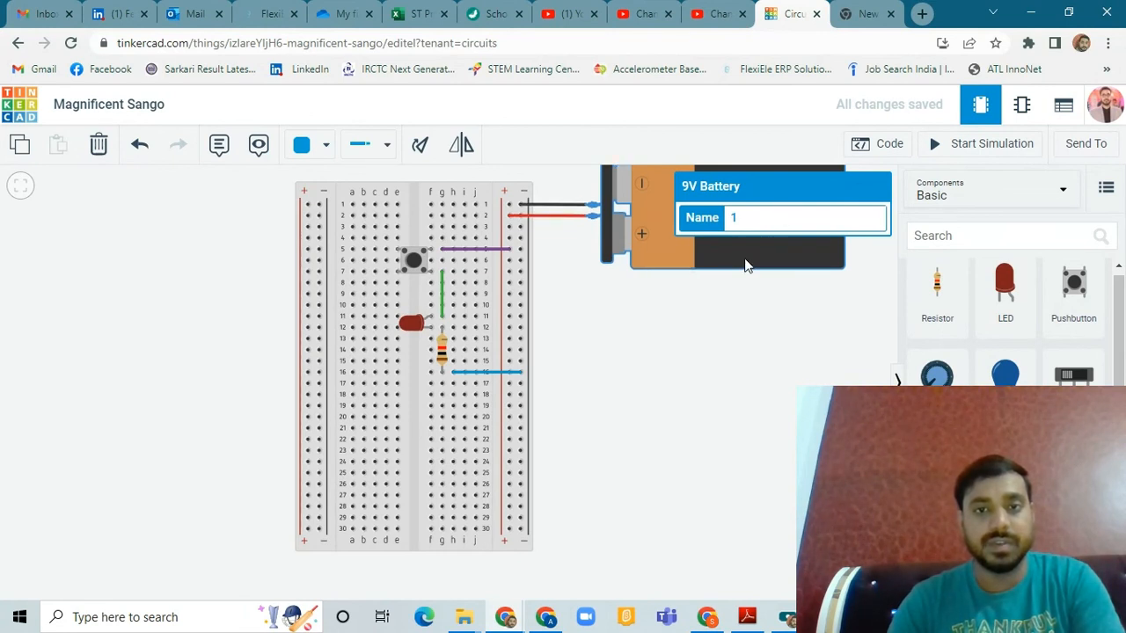
left_click(757, 332)
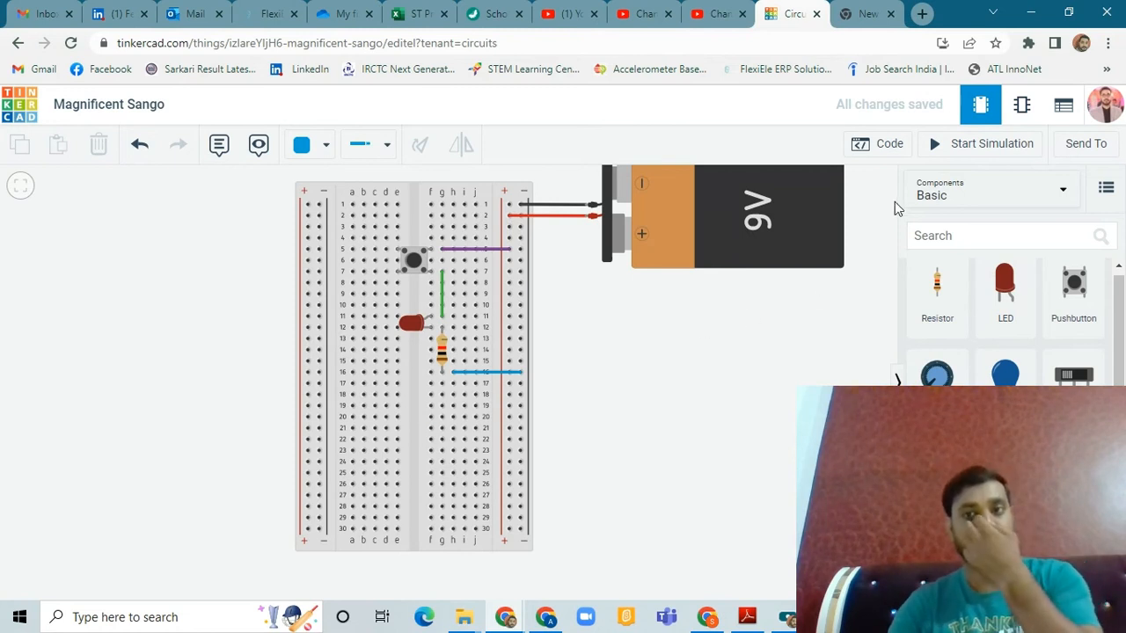
Run the simulation, operate the pushbutton several times to test the LED, and stop the simulation.
left_click(969, 149)
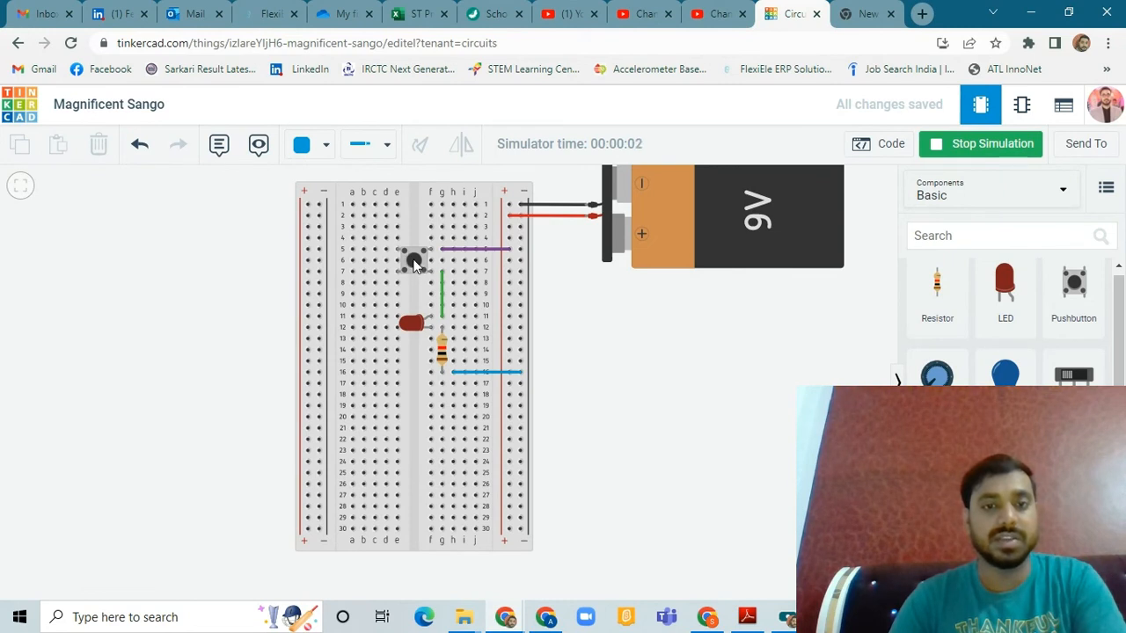
left_click(414, 262)
left_click(414, 263)
left_click(414, 262)
left_click(414, 263)
left_click(414, 262)
left_click(414, 262)
left_click(414, 262)
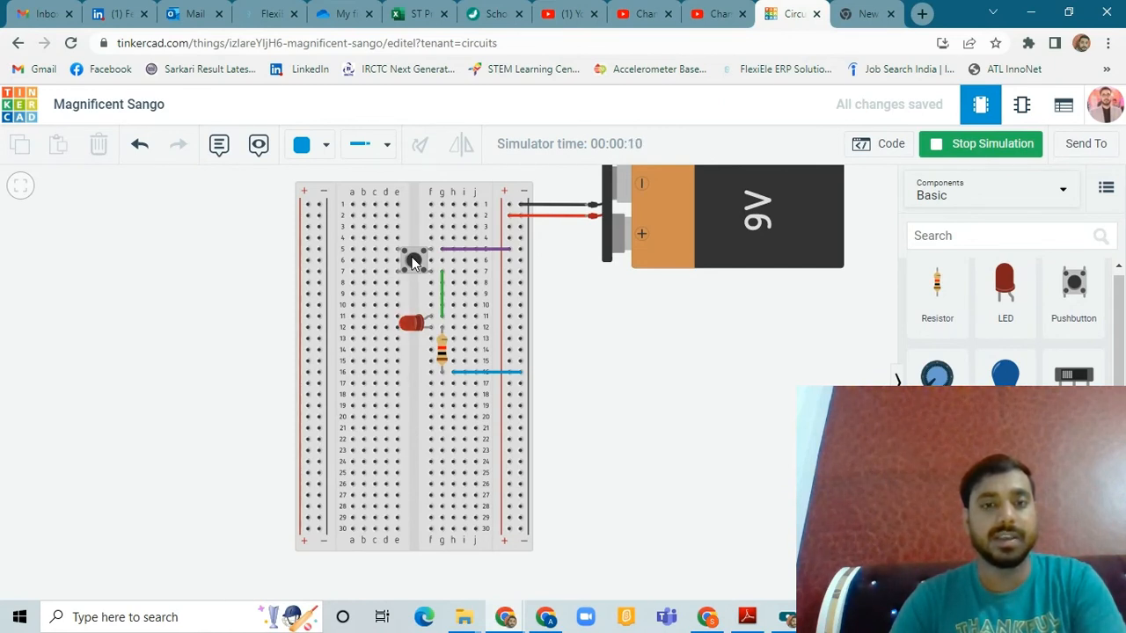
left_click(1015, 144)
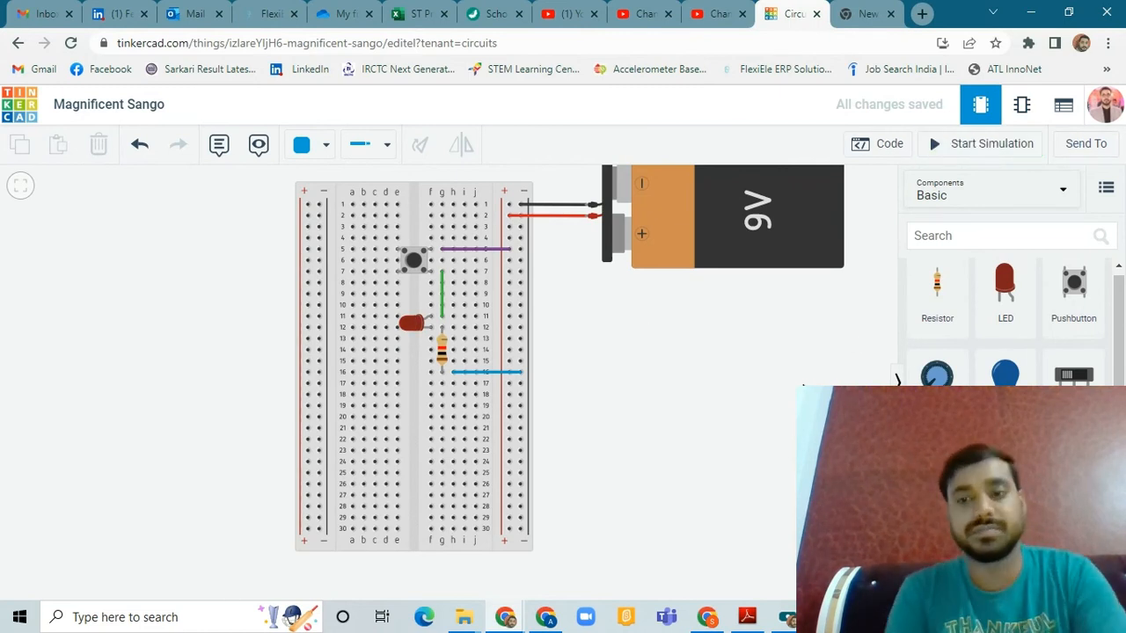